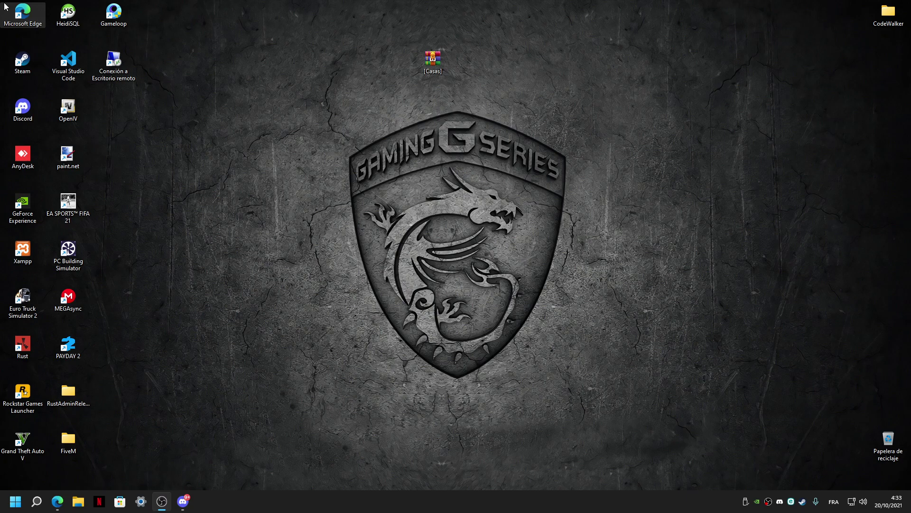
right_click(274, 86)
click(290, 140)
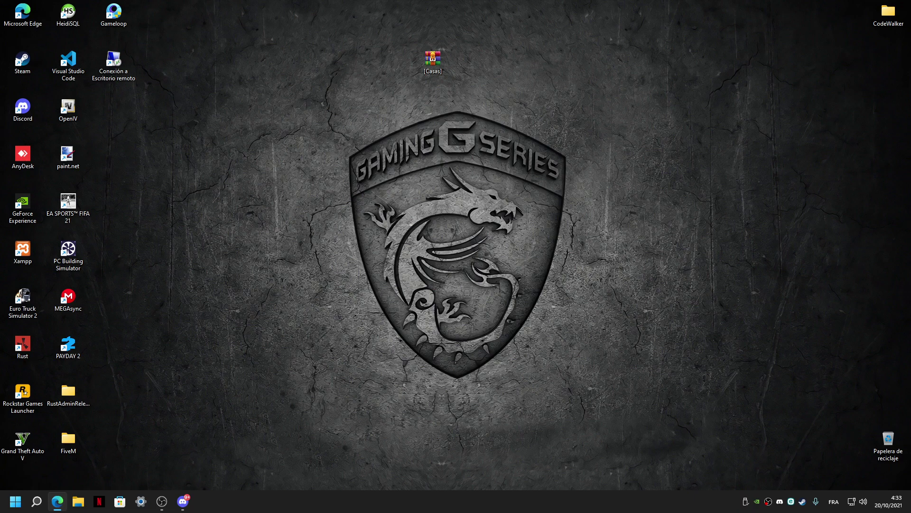
right_click(394, 101)
click(445, 157)
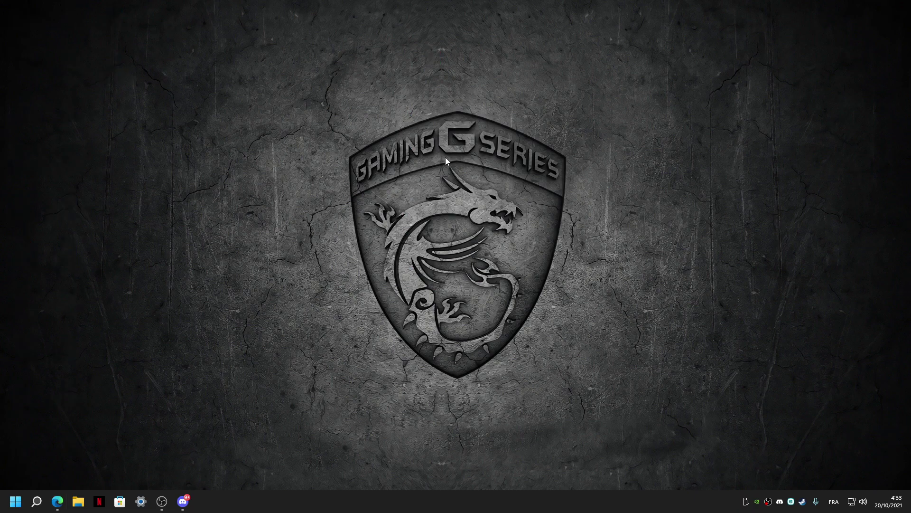
drag(433, 59, 457, 56)
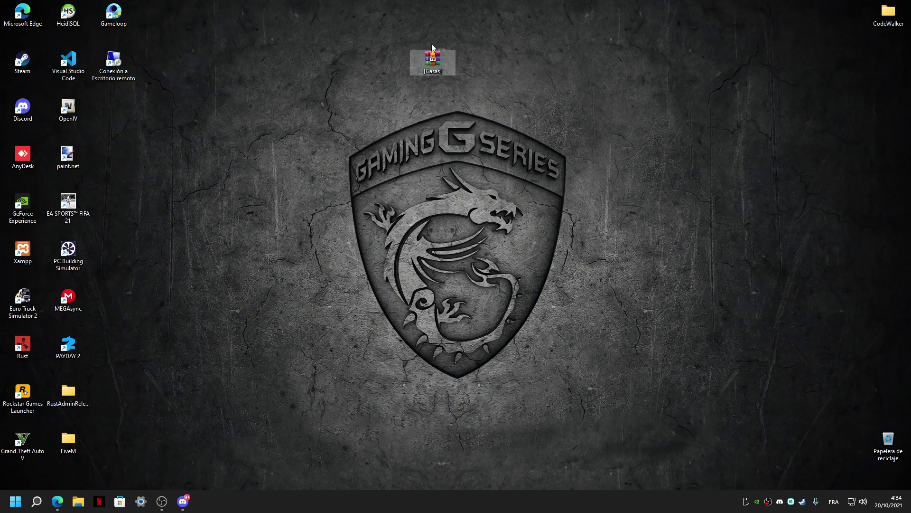
drag(427, 55, 419, 76)
drag(464, 55, 464, 56)
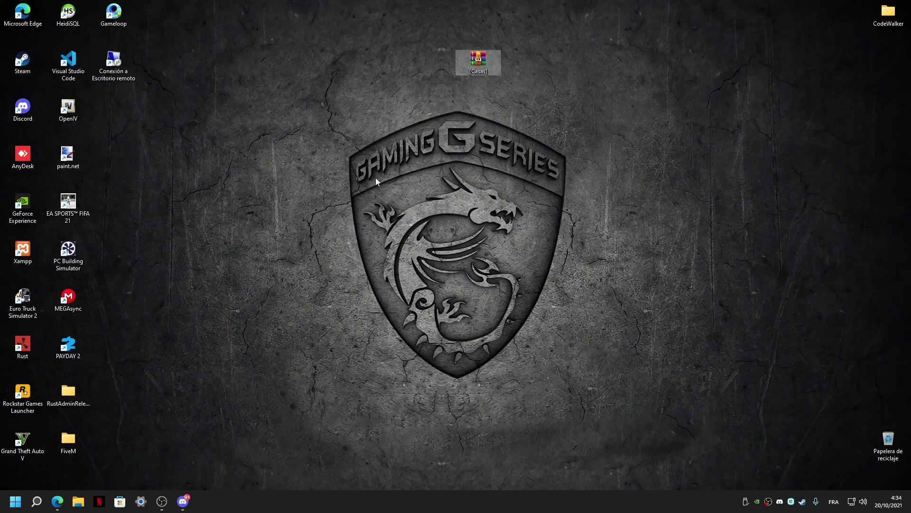
Extract the [Casas] archive onto the desktop and move the extracted folder near the middle of the desktop, below the archive
right_click(478, 60)
click(527, 171)
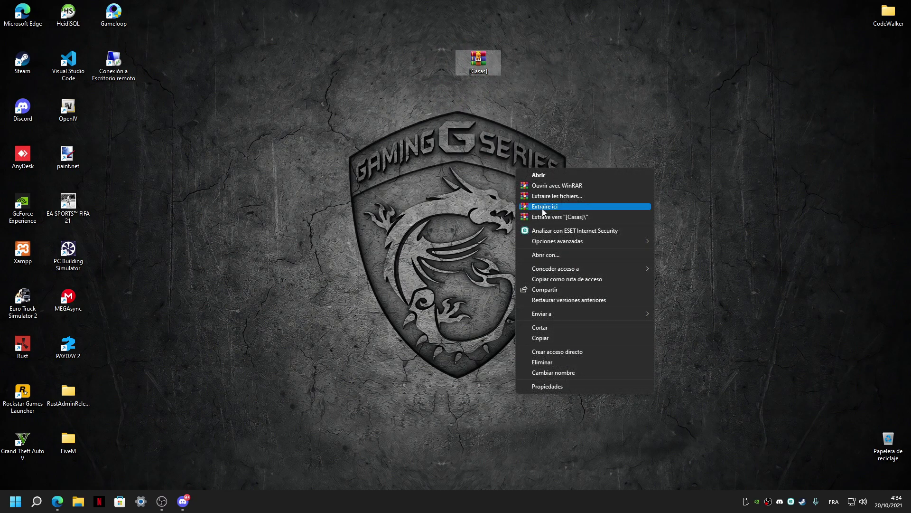
click(542, 207)
drag(116, 106, 394, 155)
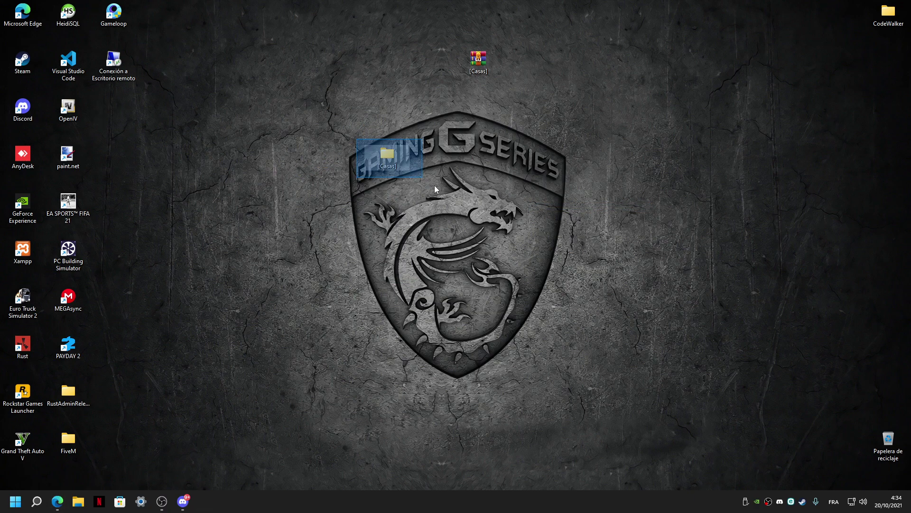
Check the folders inside the extracted [Casas] folder and move the archive beneath the CodeWalker folder on the desktop
double_click(387, 154)
drag(219, 154, 125, 75)
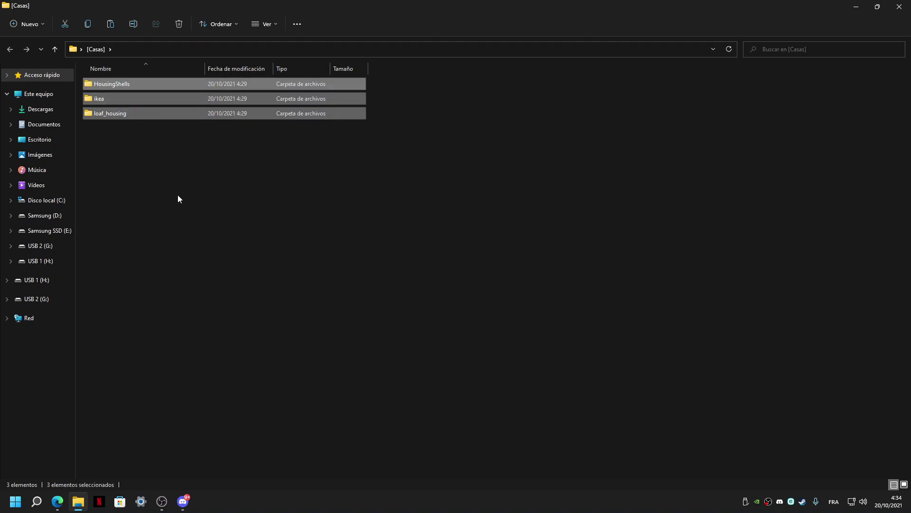
drag(135, 139, 122, 80)
click(857, 7)
drag(472, 59, 883, 56)
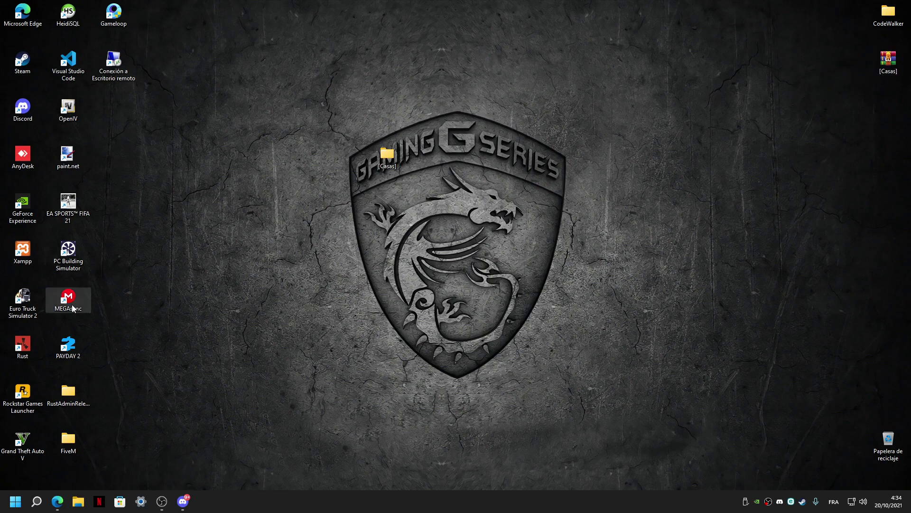
Move the extracted [Casas] folder from the desktop into EsxRP > server-data > resources on the Samsung (D:) drive
right_click(391, 161)
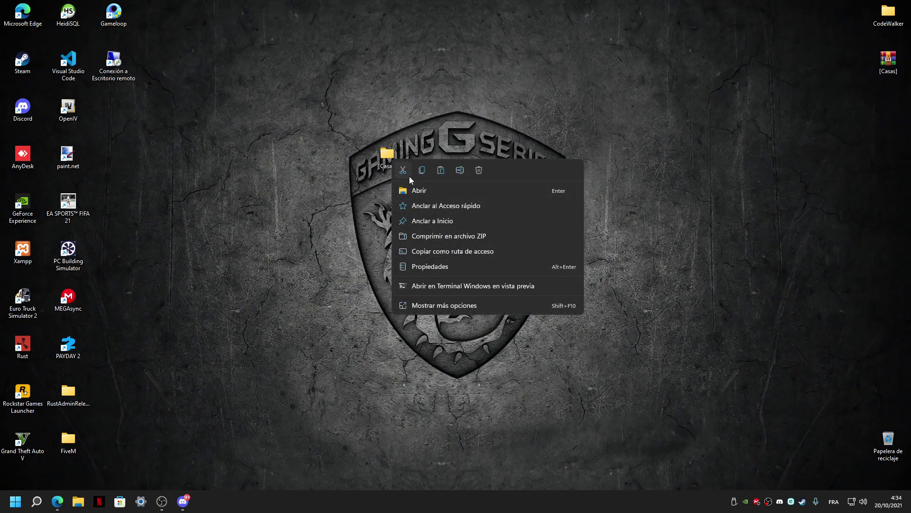
key(Escape)
click(78, 501)
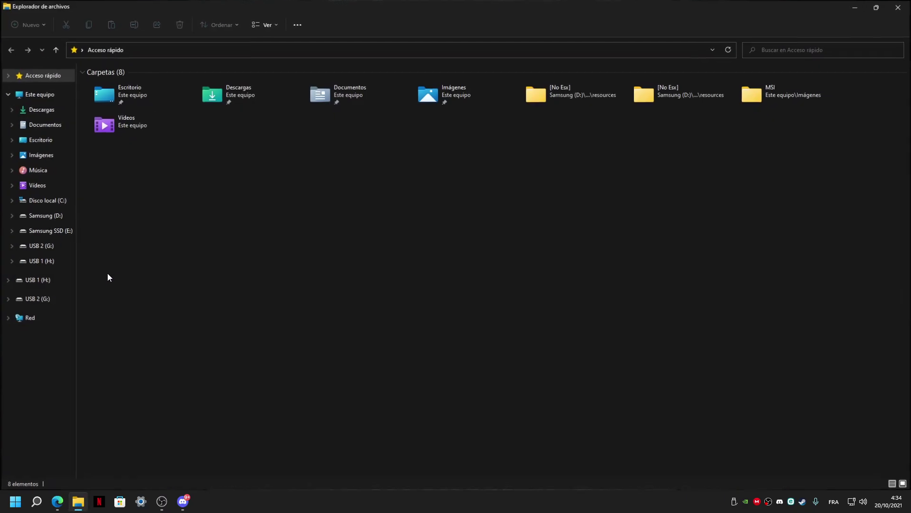
click(52, 216)
double_click(101, 85)
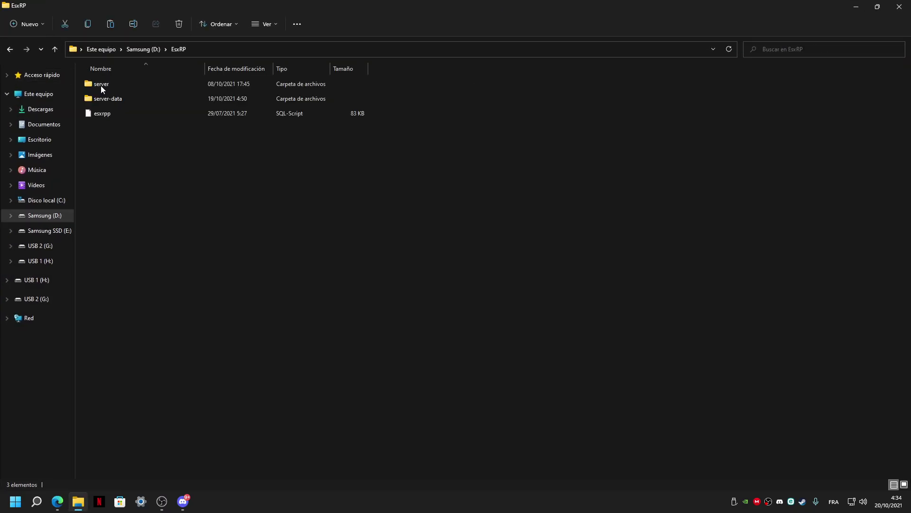
double_click(100, 96)
double_click(104, 95)
right_click(513, 170)
click(522, 180)
right_click(413, 178)
click(390, 201)
Upload the [Casas] archive from the desktop to MEGA and check the transfer status
drag(379, 6, 325, 43)
right_click(888, 59)
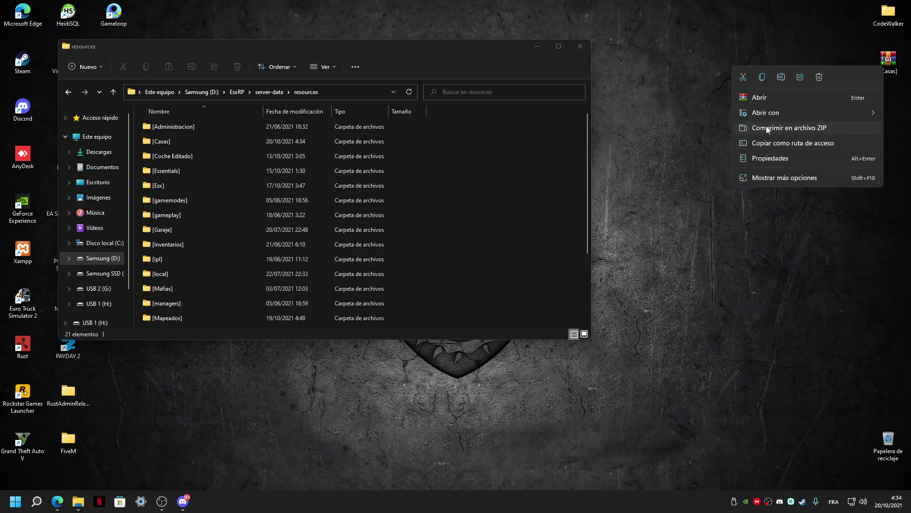
click(783, 177)
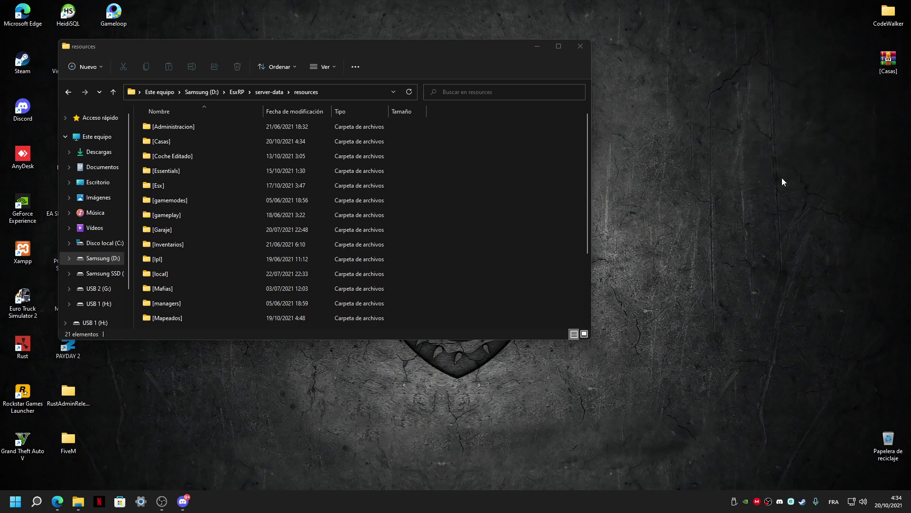
click(792, 264)
click(502, 273)
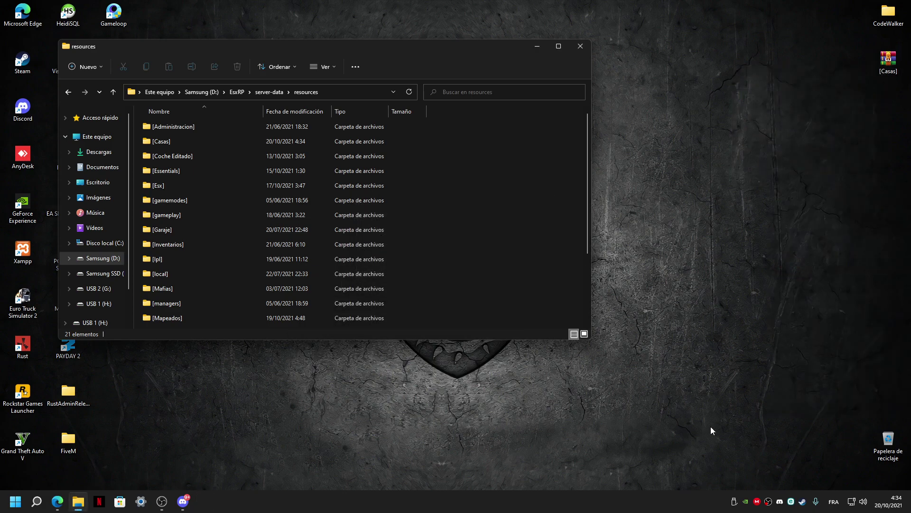
click(757, 501)
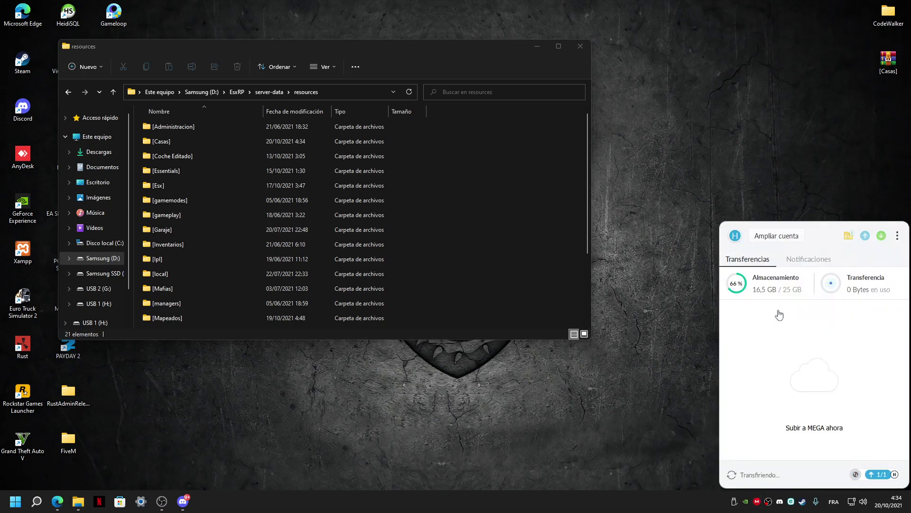
click(662, 114)
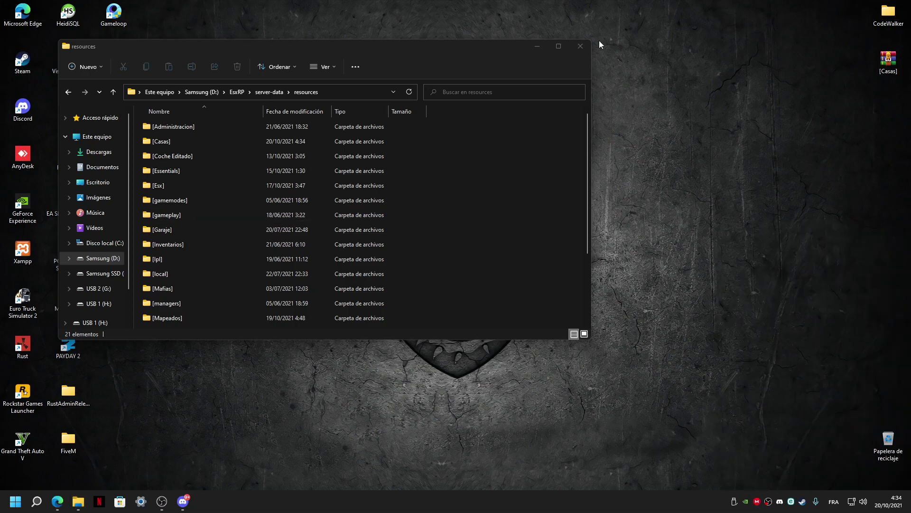
Delete the [Casas] archive from the desktop and empty the recycle bin
click(558, 46)
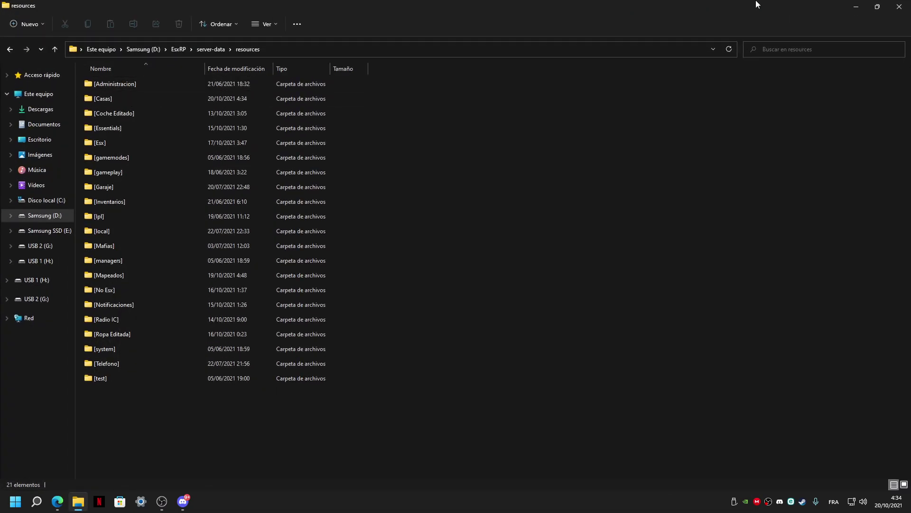
click(856, 6)
key(Delete)
right_click(887, 451)
click(836, 391)
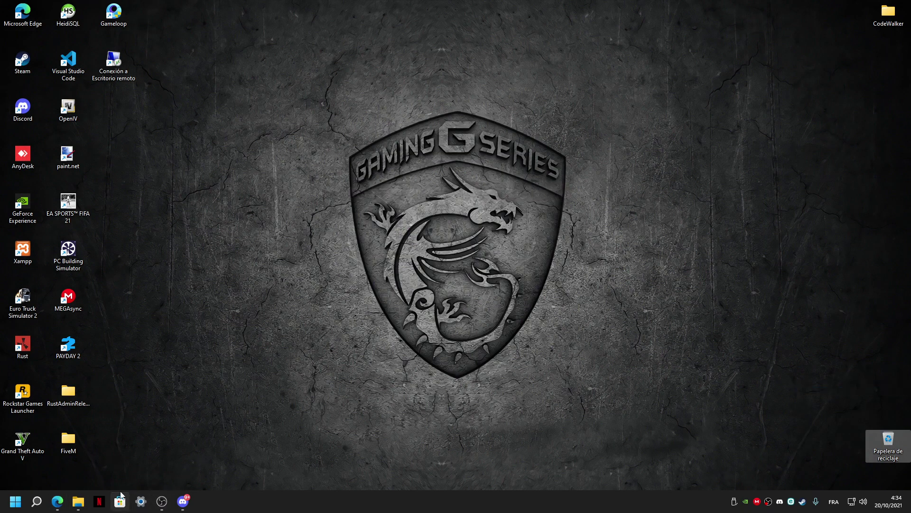
Open the [Casas] folder inside resources and examine the resource folders it contains
click(78, 501)
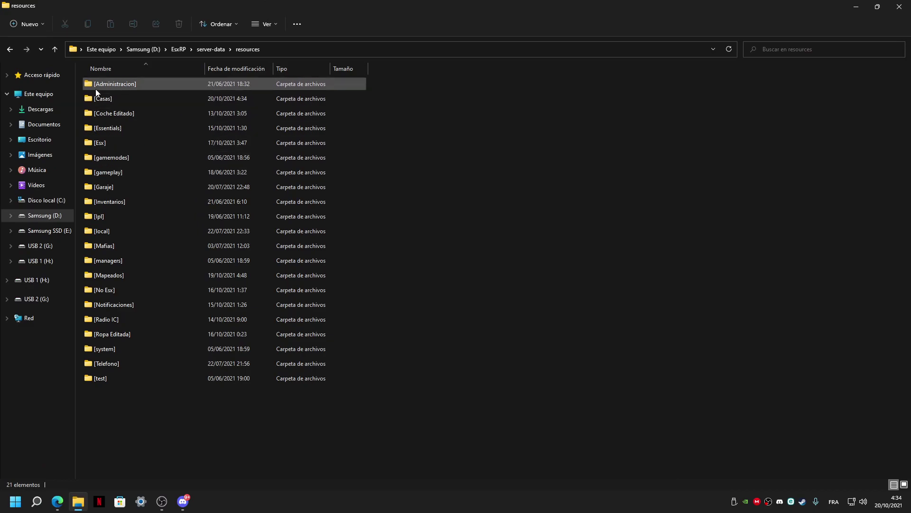
double_click(101, 97)
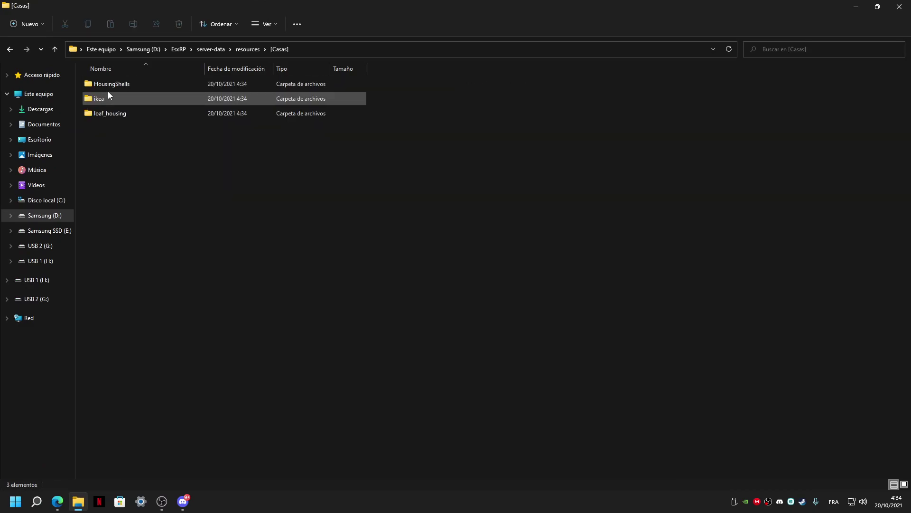
click(120, 85)
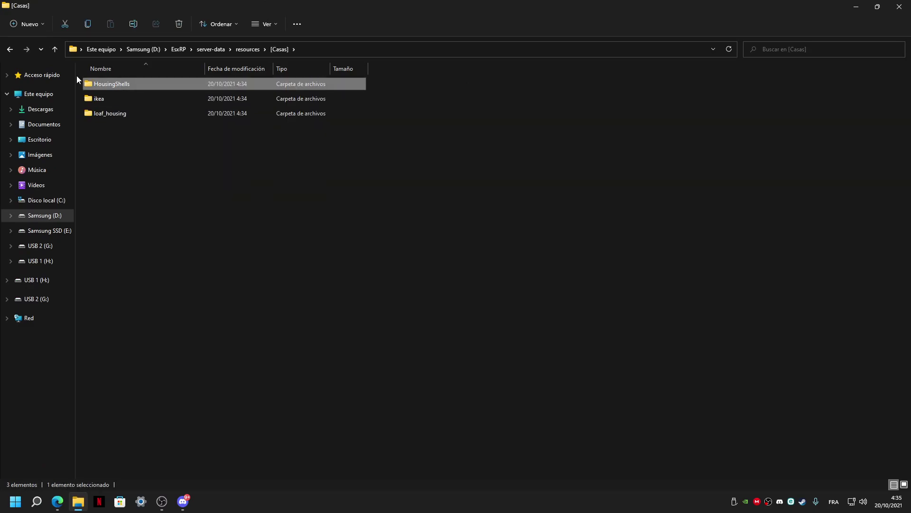
click(120, 97)
Open the resources configuration file in server-data for editing and return the file browser to the [Casas] folder
click(210, 51)
click(106, 127)
key(Return)
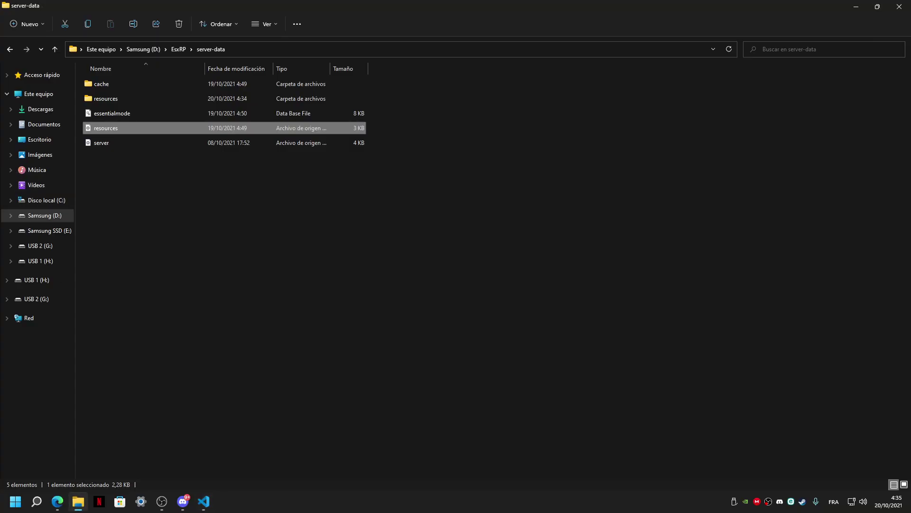
click(11, 50)
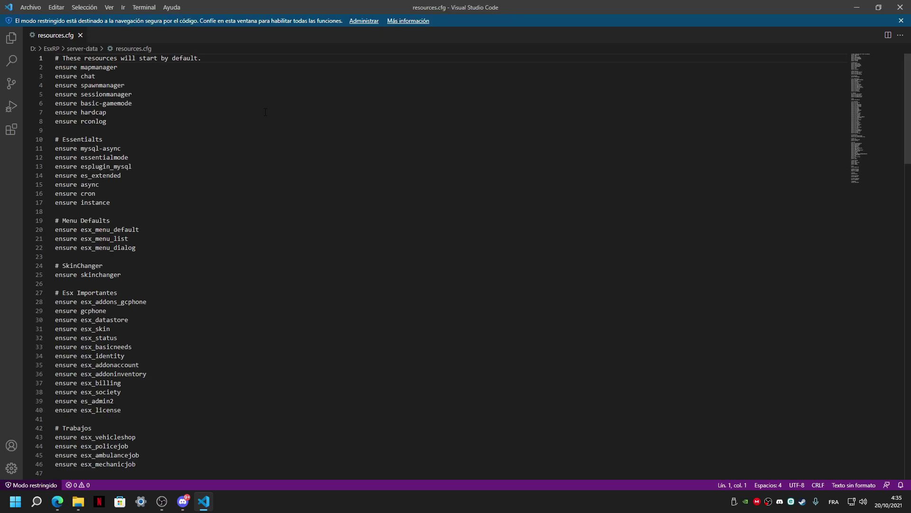
Add the comment "# Sistema de casas" as a new section between Notificaciones and Coches Editados in resources.cfg
scroll(264, 107, down, 5)
scroll(243, 113, down, 20)
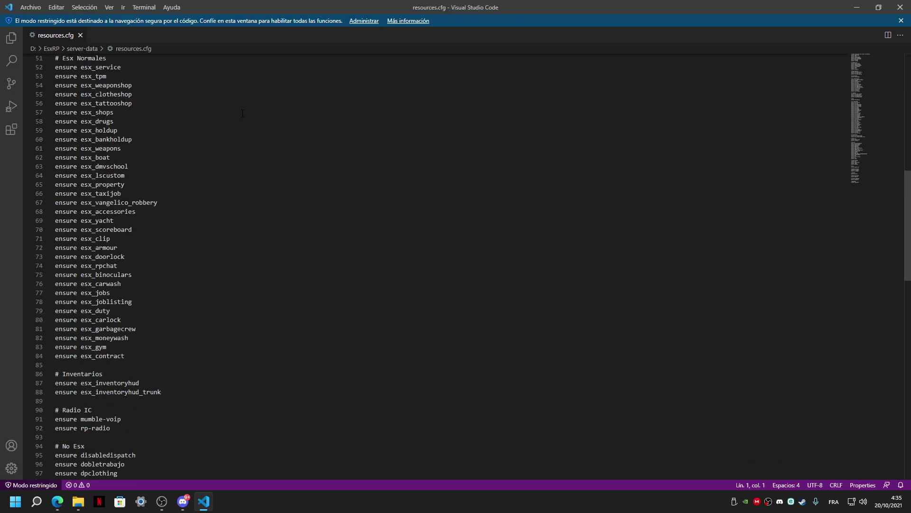
scroll(238, 141, down, 8)
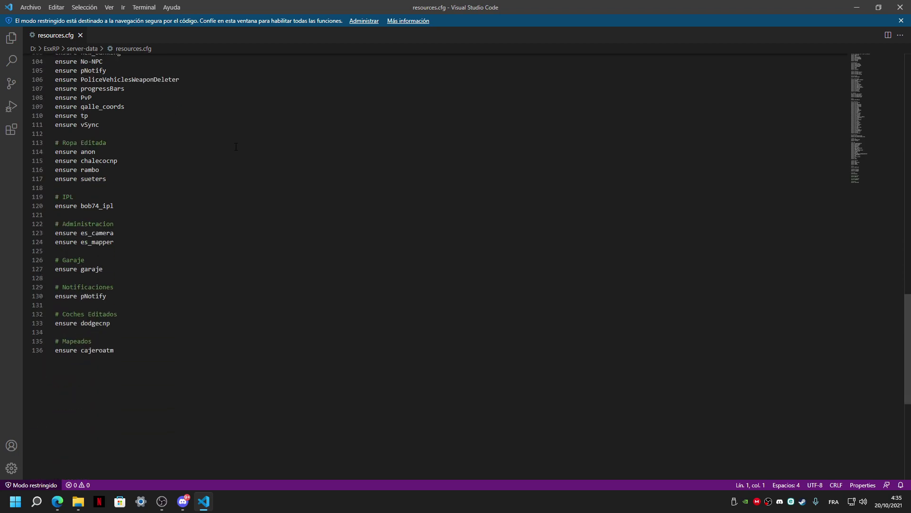
click(140, 230)
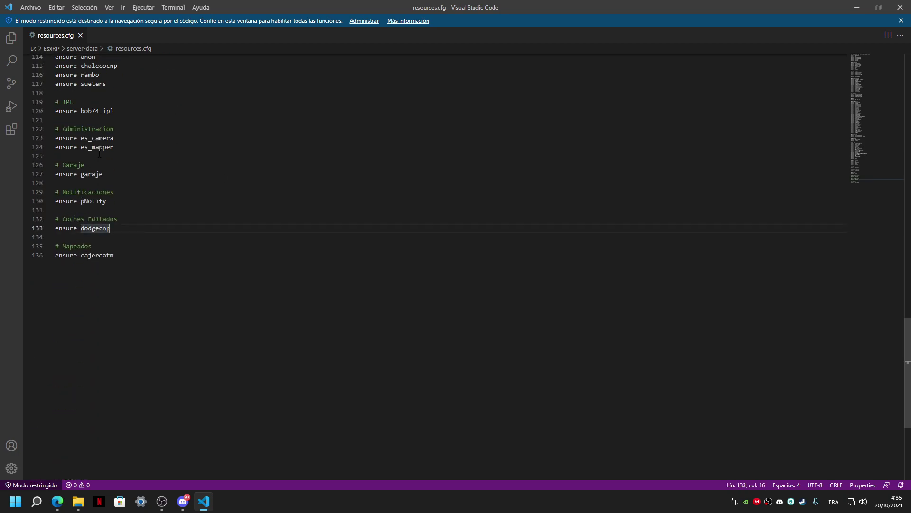
click(113, 203)
key(Return)
key(Return)
text(#)
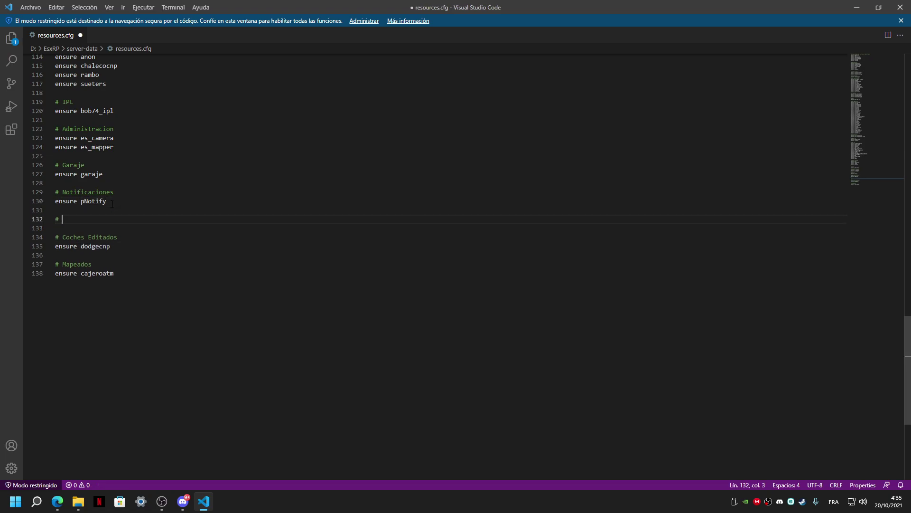
text( Sistema de casas)
Add three ensure lines without resource names under the Sistema de casas comment and return to the first one
key(Return)
text(ensure)
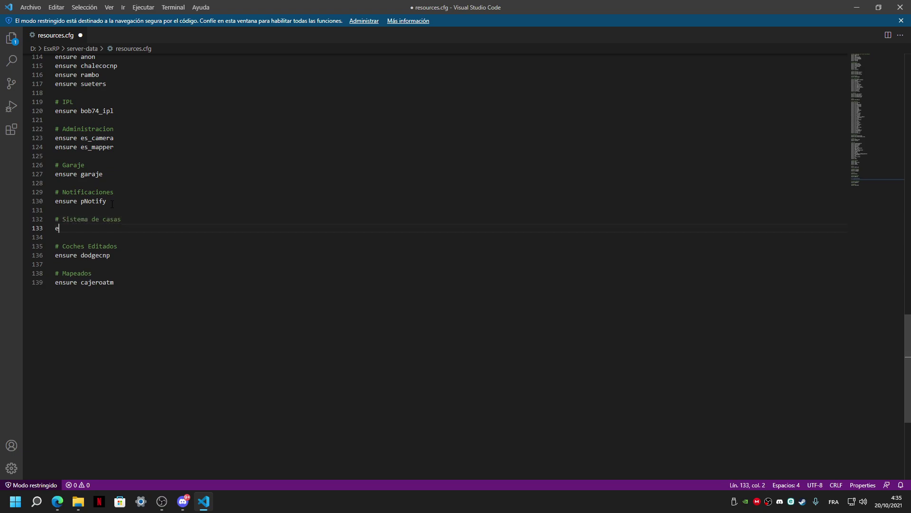
key(Return)
text(ens)
key(Return)
key(BackSpace)
key(BackSpace)
key(BackSpace)
key(BackSpace)
key(BackSpace)
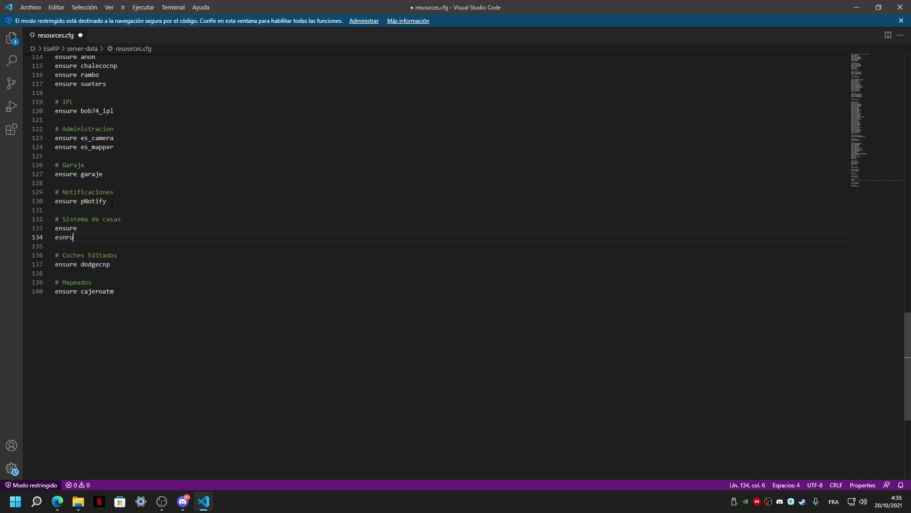
text(ns)
key(Return)
key(Return)
text(ensure)
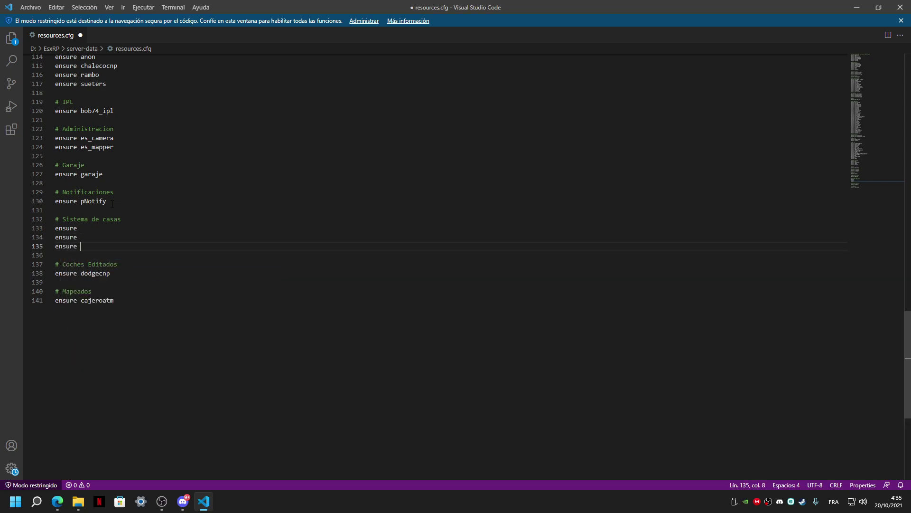
key(Up)
key(Up)
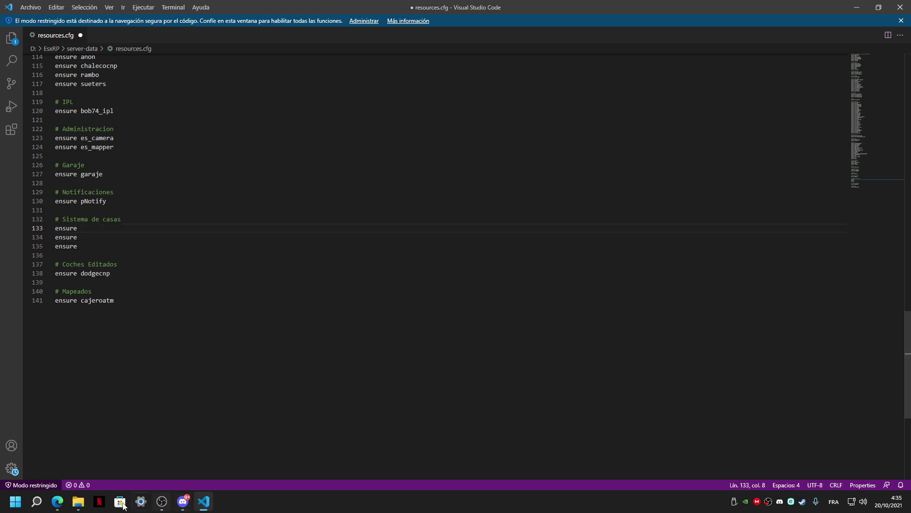
Copy the HousingShells folder name from [Casas] and paste it into the first ensure line of the new section
click(78, 501)
key(super+Down)
right_click(418, 153)
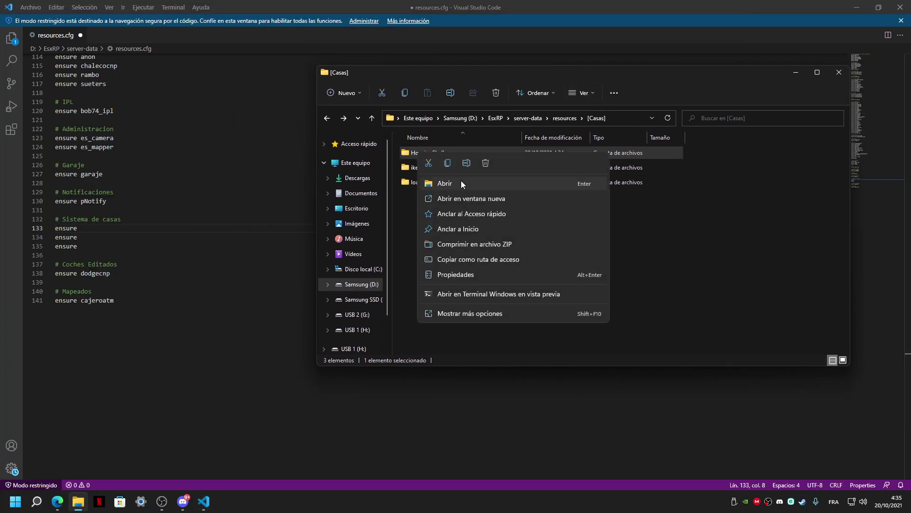
click(465, 163)
key(ctrl+c)
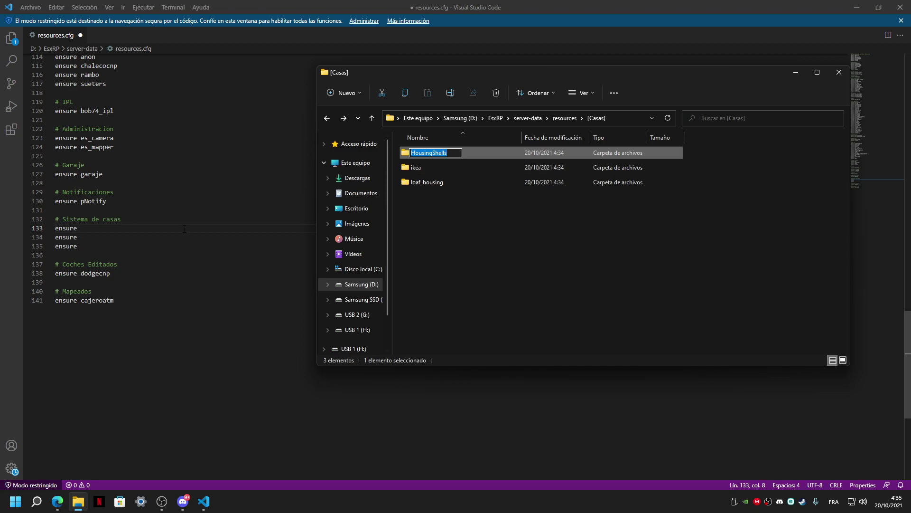
key(alt+Tab)
key(ctrl+v)
Copy the ikea folder name from [Casas] and paste it into the second ensure line of the Sistema de casas section
click(78, 501)
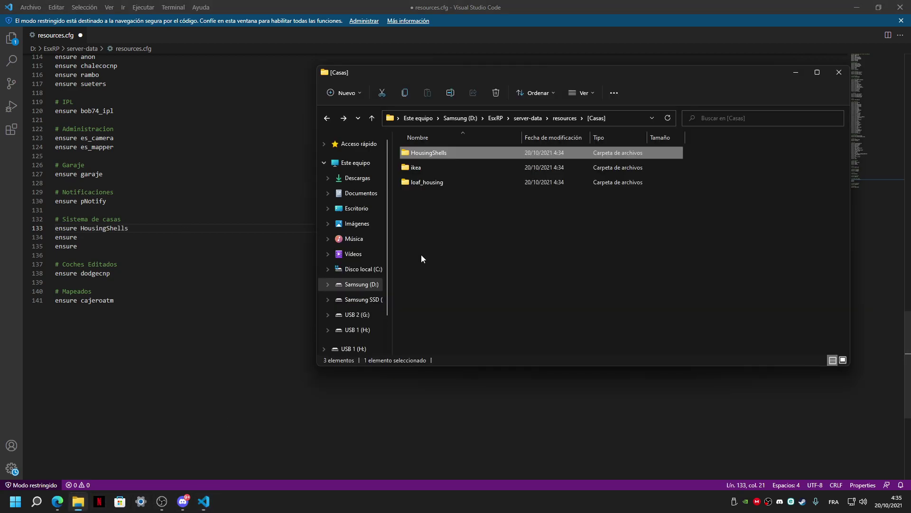
right_click(416, 170)
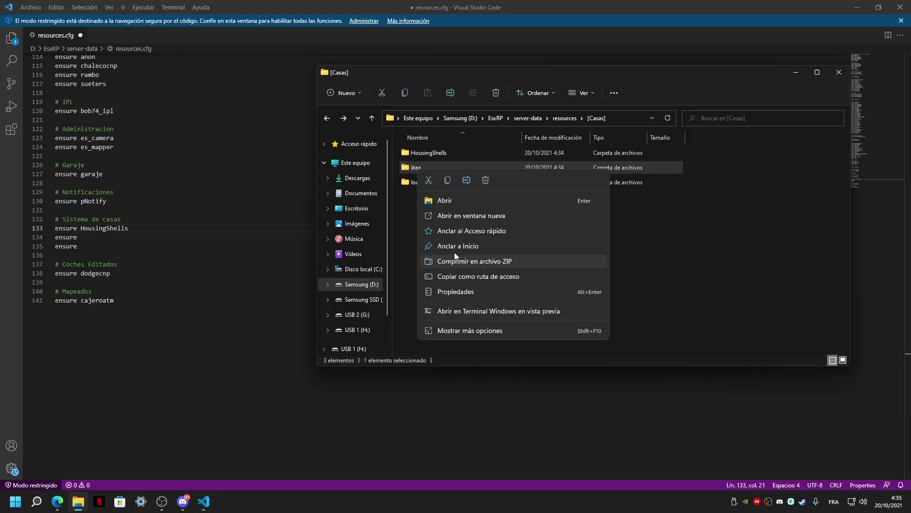
click(465, 180)
key(ctrl+c)
click(159, 242)
key(ctrl+v)
key(ctrl+shift+Left)
key(ctrl+x)
key(Up)
key(ctrl+v)
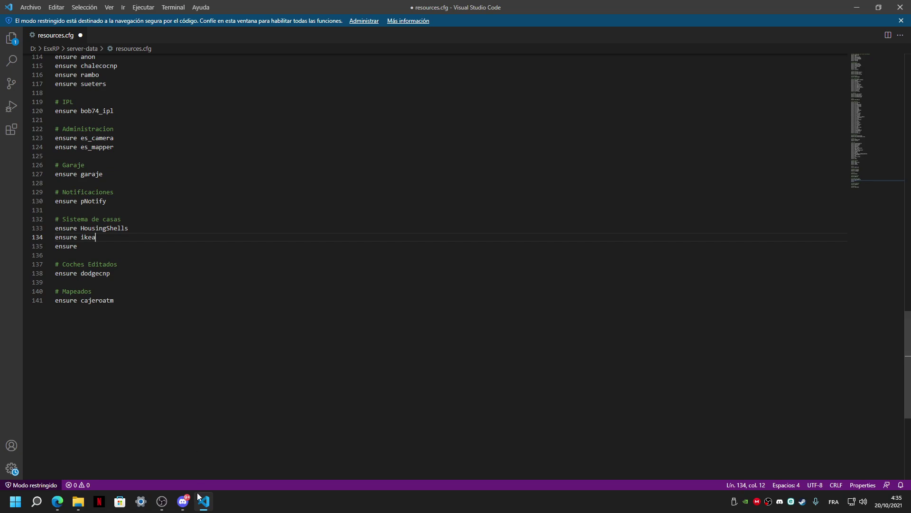
Copy the loaf_housing folder name into the third ensure line of the Sistema de casas section and save resources.cfg
click(79, 502)
click(418, 182)
right_click(412, 185)
click(457, 195)
key(ctrl+c)
click(135, 248)
key(ctrl+v)
scroll(209, 257, up, 20)
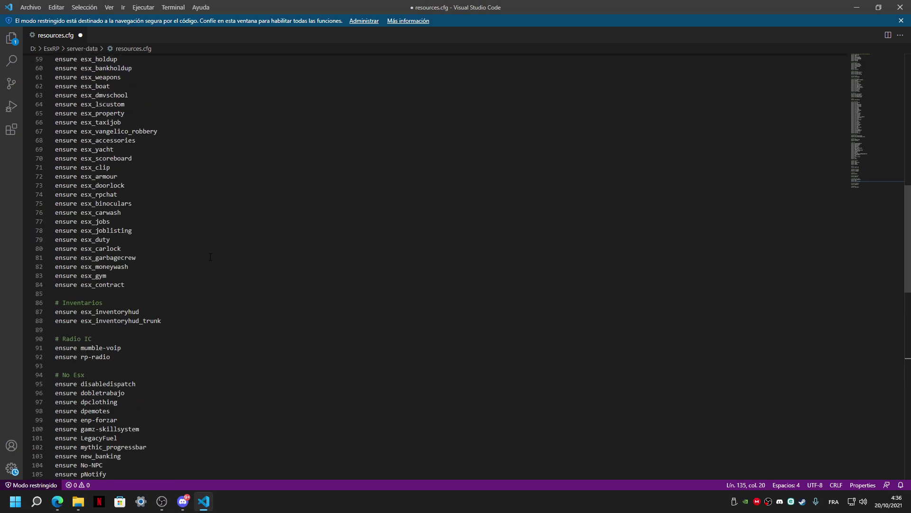
key(ctrl+s)
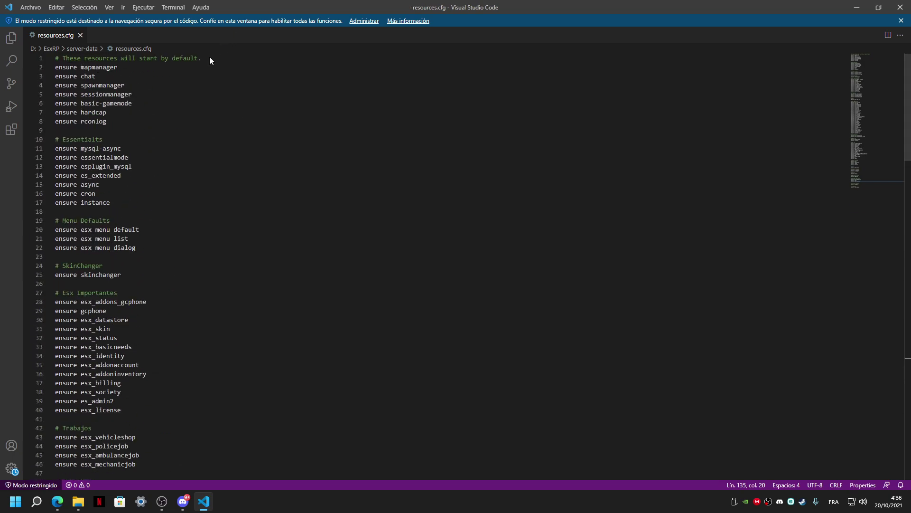
Return to the [Casas] folder and examine the shell files in the stream folder of HousingShells
click(857, 7)
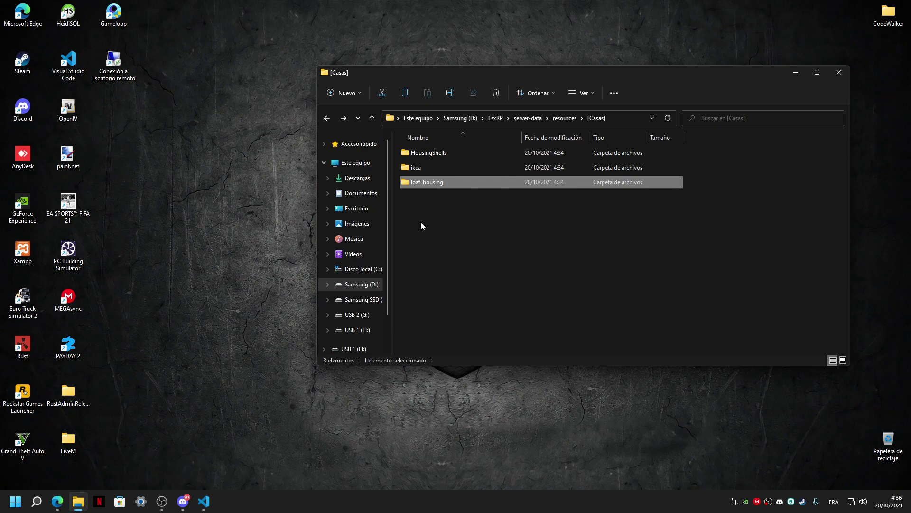
click(204, 501)
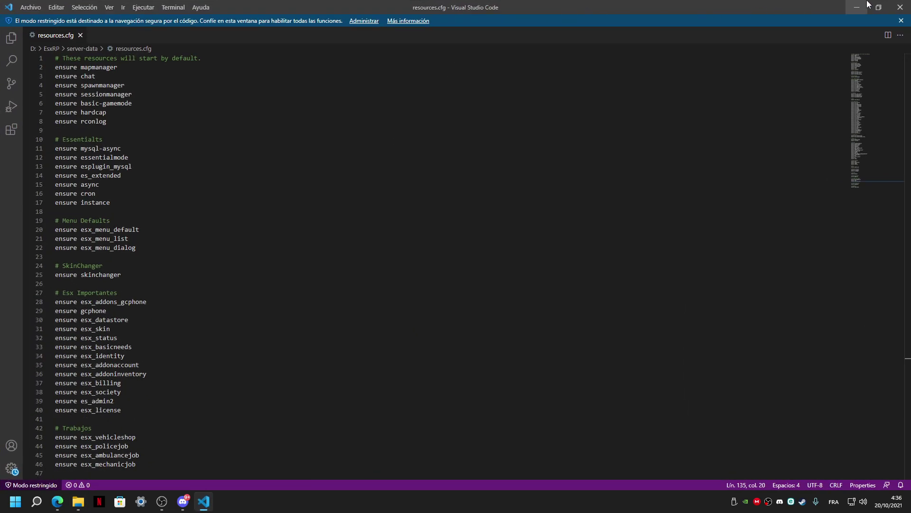
click(857, 7)
click(817, 72)
double_click(127, 82)
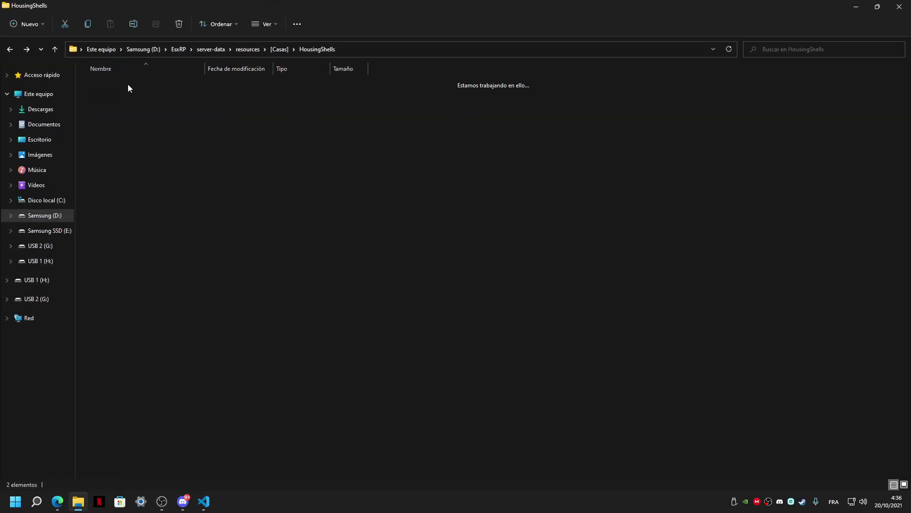
double_click(122, 86)
drag(174, 373, 144, 70)
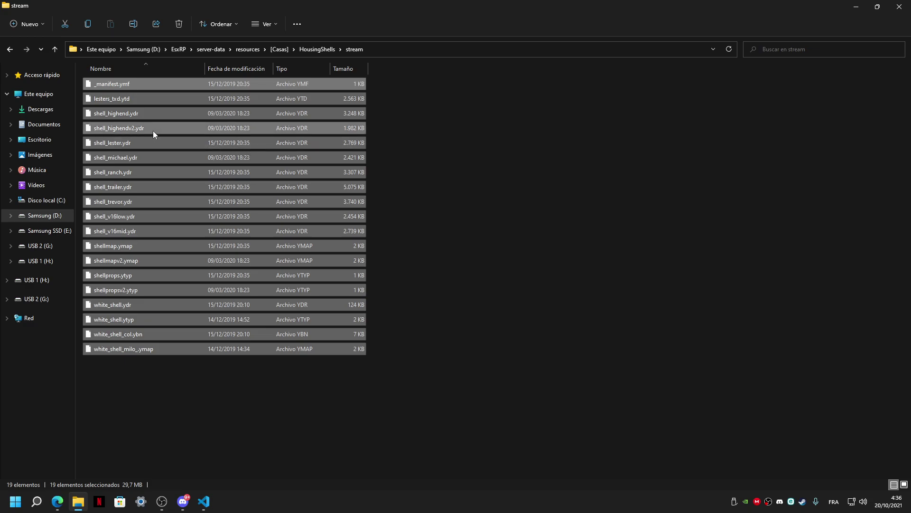
click(113, 142)
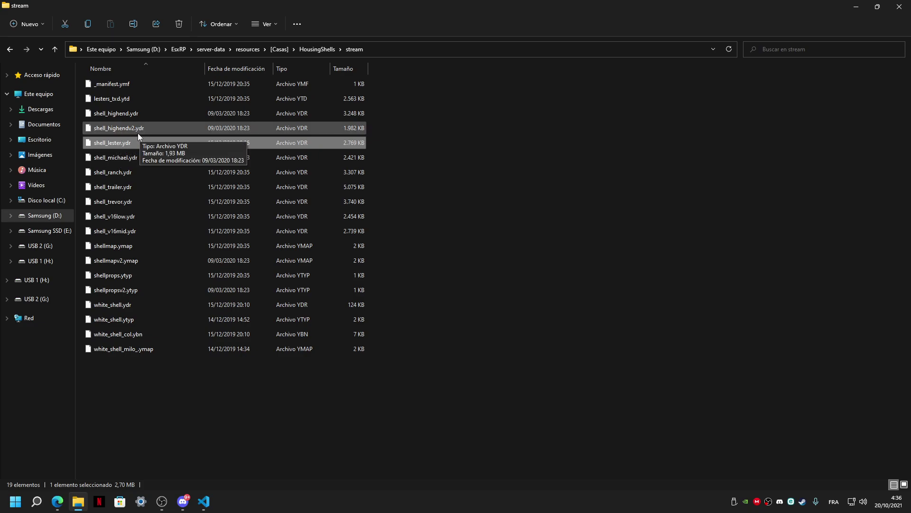
click(120, 159)
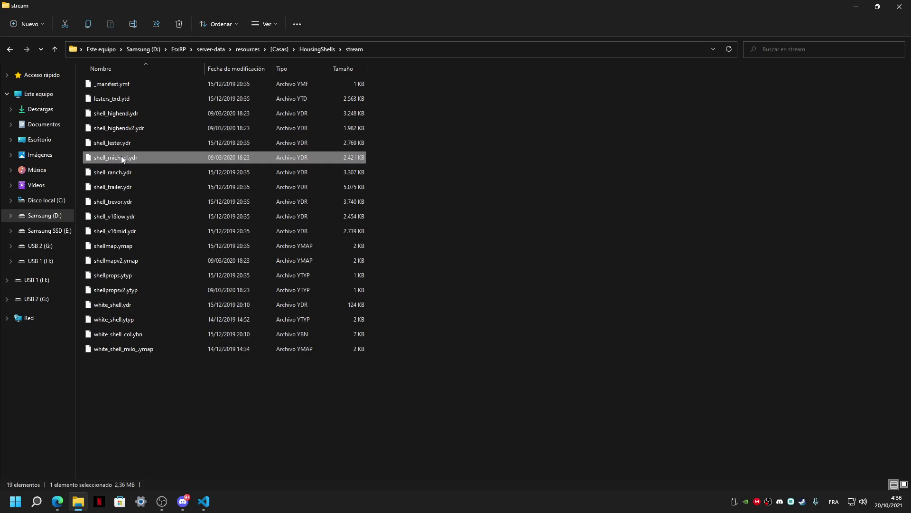
Go back to [Casas] and examine the files in the stream folder of ikea
click(16, 50)
click(10, 49)
double_click(119, 99)
click(106, 87)
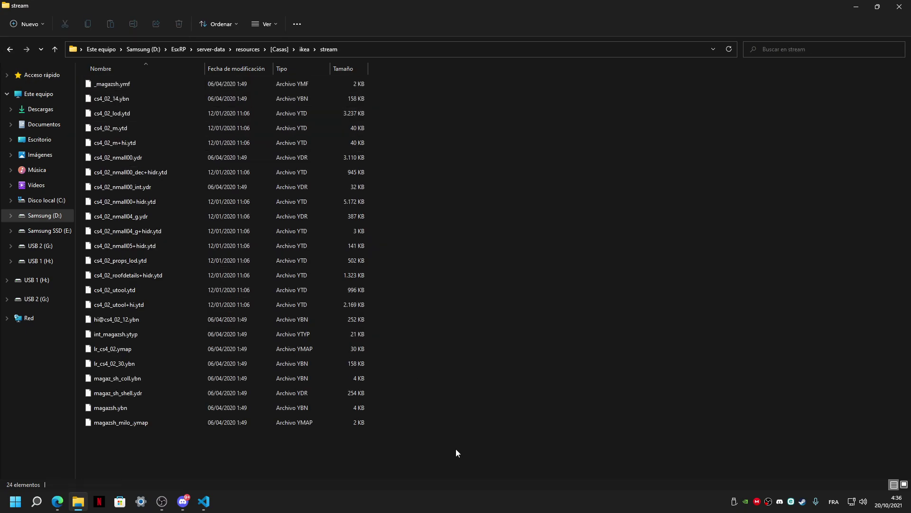
drag(459, 452, 83, 82)
click(383, 249)
Go back to [Casas], open the loaf_housing folder and examine its script and SQL files
click(10, 49)
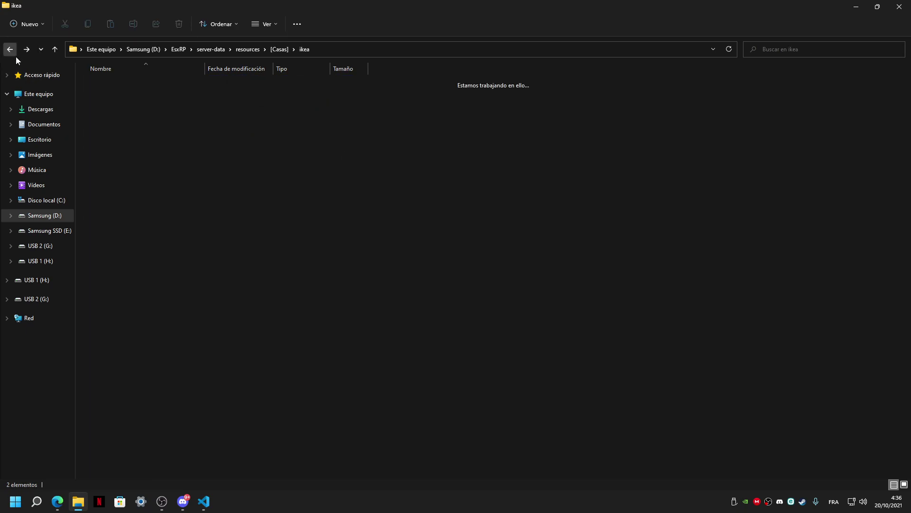
click(10, 49)
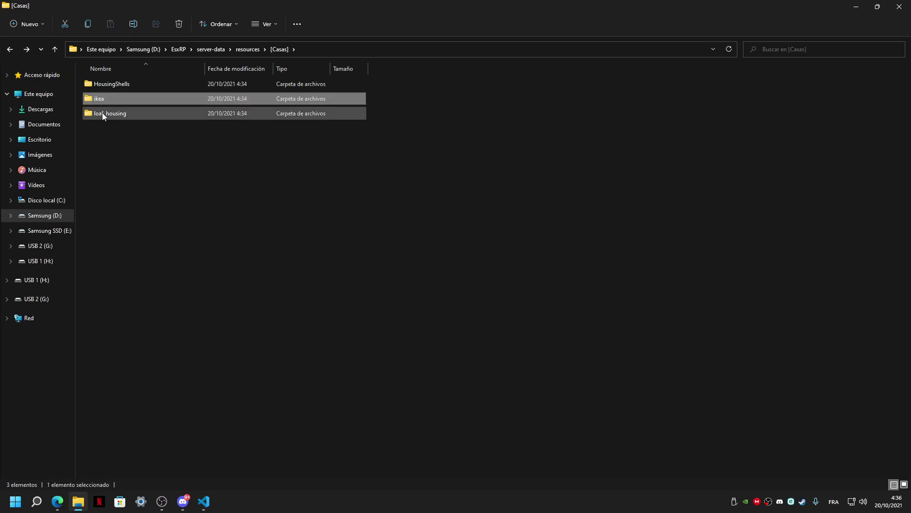
double_click(103, 114)
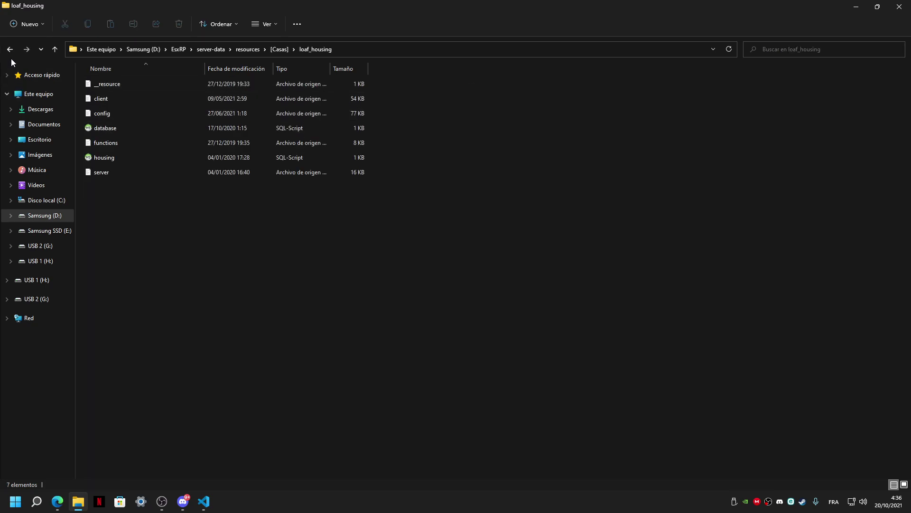
drag(176, 233, 95, 64)
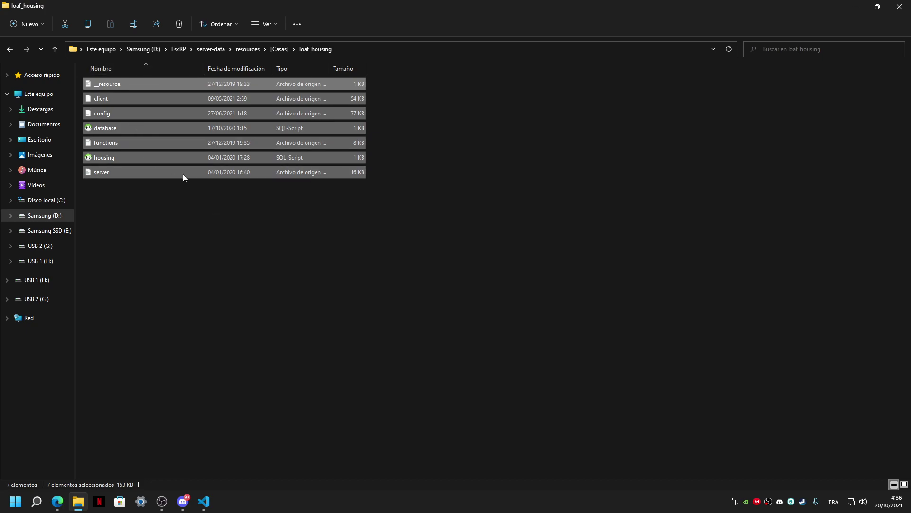
click(126, 137)
click(432, 209)
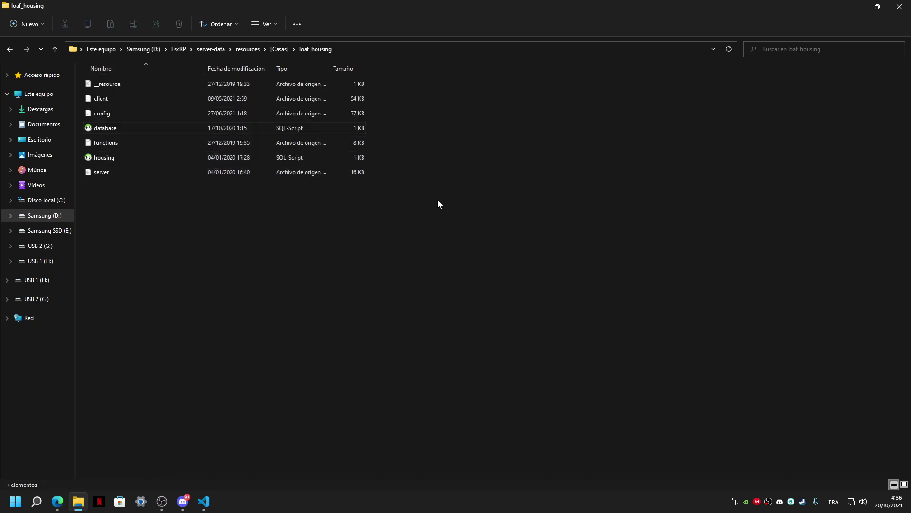
Open the XAMPP Control Panel from the desktop, start the MySQL module and close the panel window
click(856, 7)
right_click(260, 121)
click(290, 155)
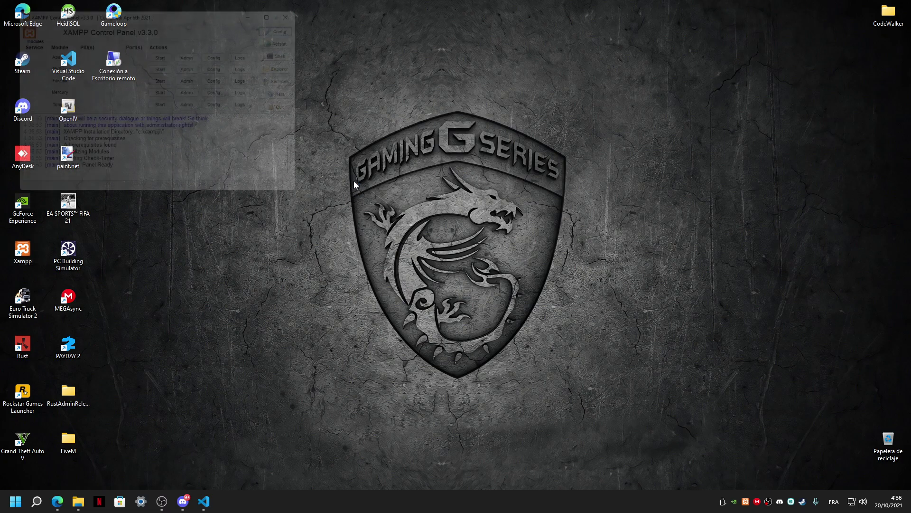
click(164, 66)
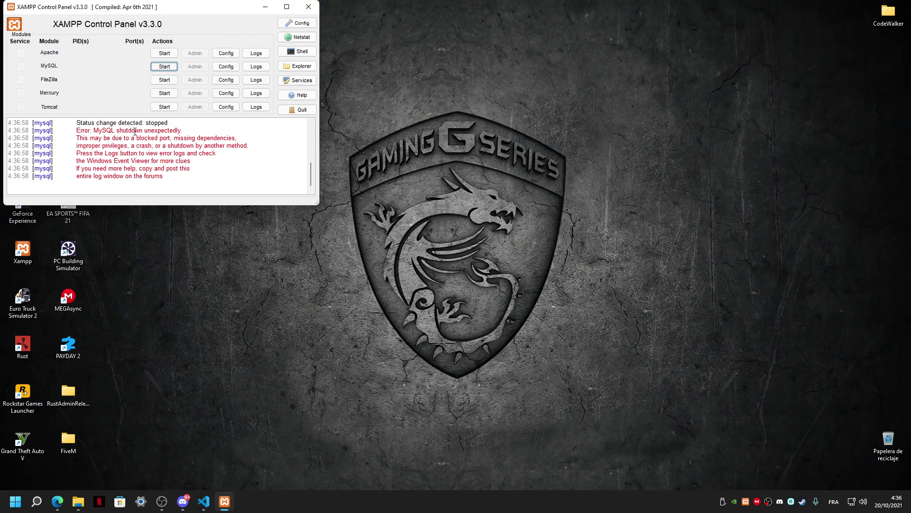
click(164, 67)
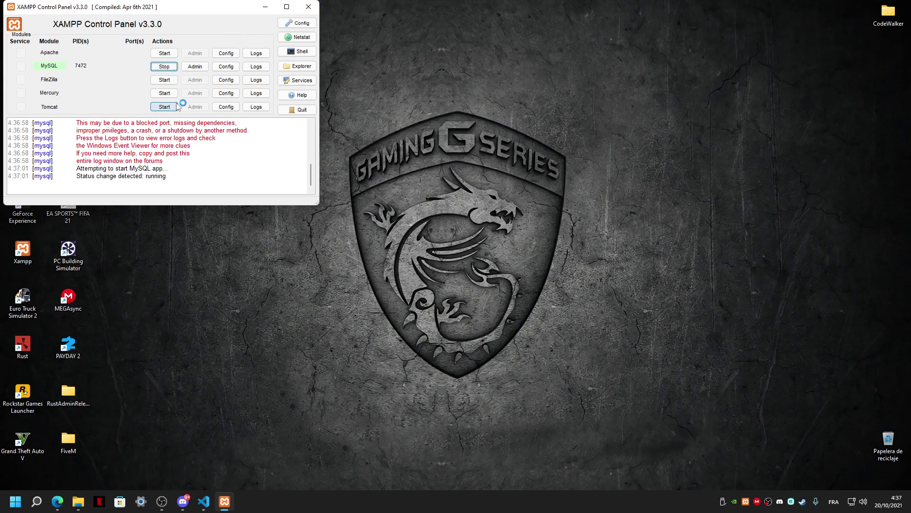
drag(174, 162, 19, 122)
click(308, 7)
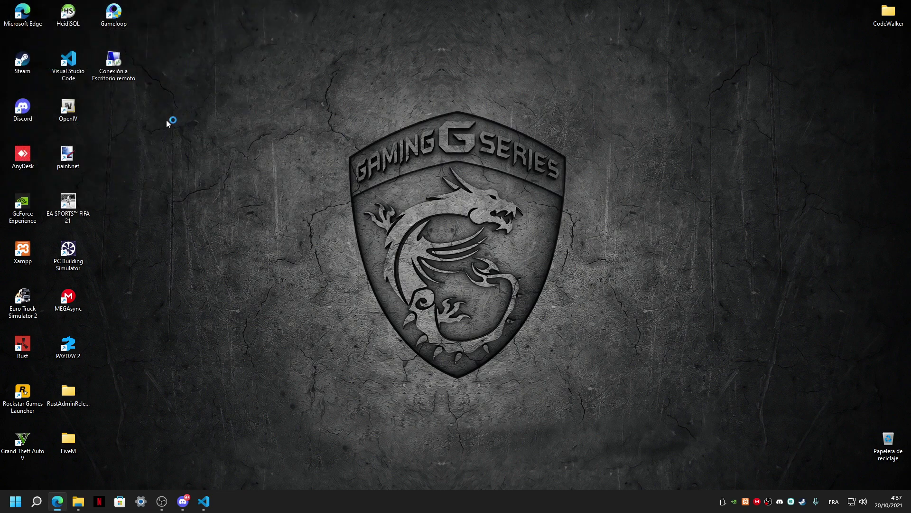
Open the local database session in HeidiSQL, refresh the es_extended table list and show the empty query editor
double_click(66, 19)
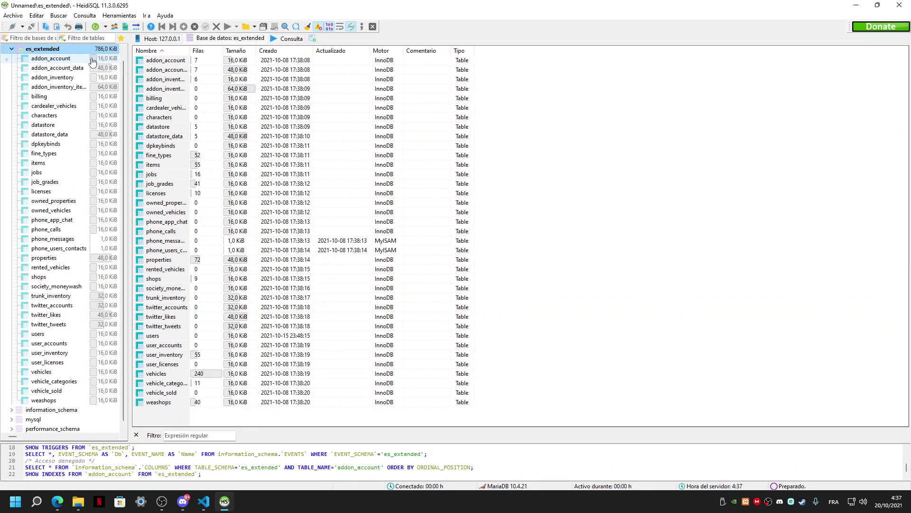
right_click(94, 60)
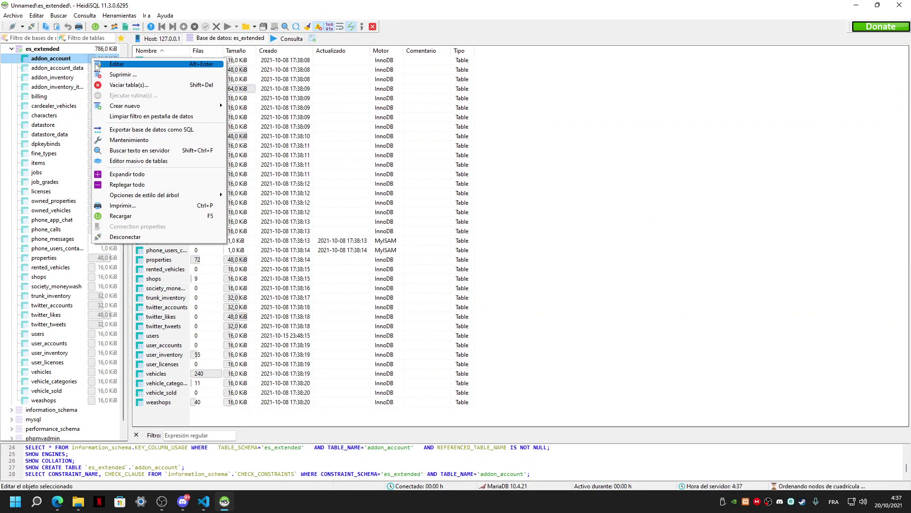
click(120, 216)
click(373, 40)
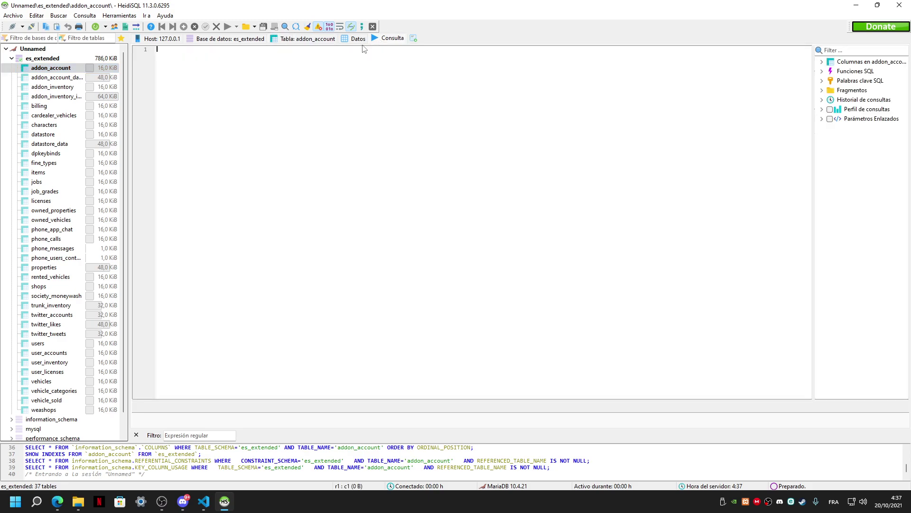
Open database.sql from the loaf_housing folder in Visual Studio Code and copy its entire content
click(78, 501)
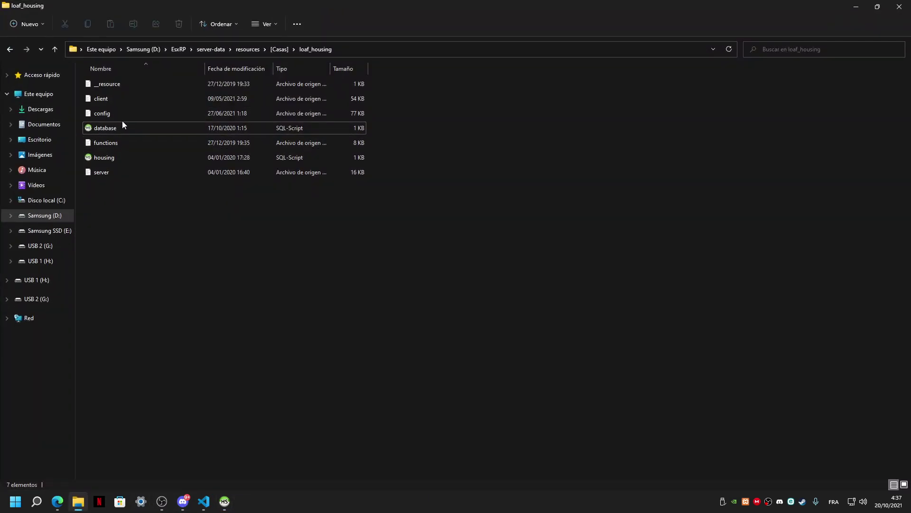
right_click(124, 126)
mouse_move(163, 167)
click(291, 189)
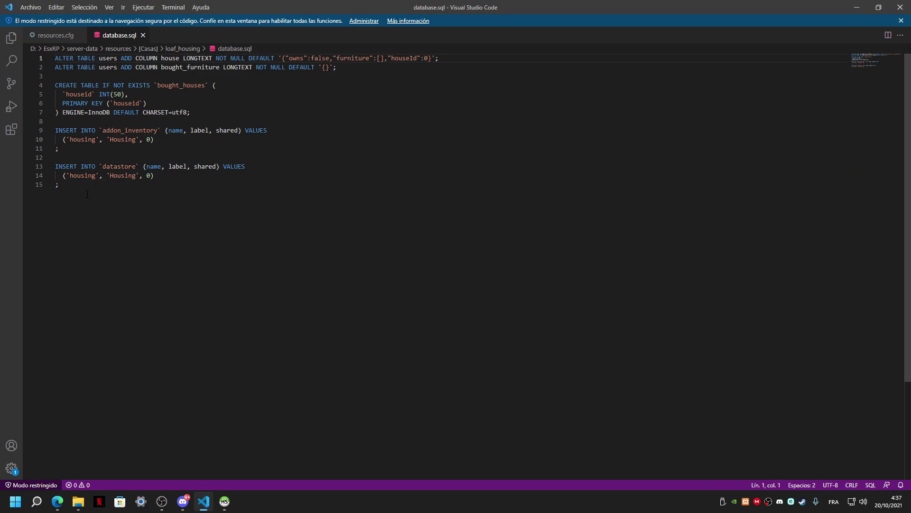
drag(87, 194, 24, 59)
key(ctrl+c)
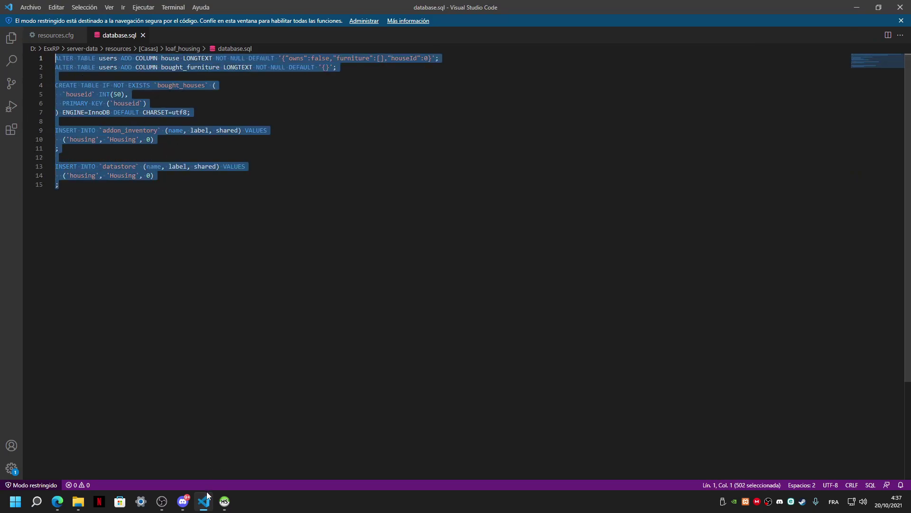
Paste the database.sql code into the HeidiSQL query editor, run it on es_extended and clear the editor
click(224, 501)
click(240, 73)
key(ctrl+v)
click(227, 27)
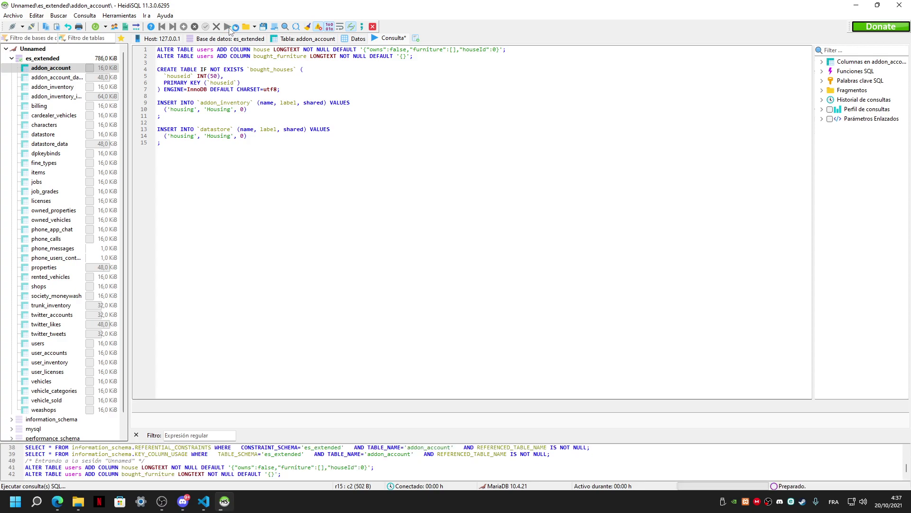
key(ctrl+a)
key(Delete)
Open housing.sql from the loaf_housing folder in Visual Studio Code and copy all its SQL statements
key(alt+Tab)
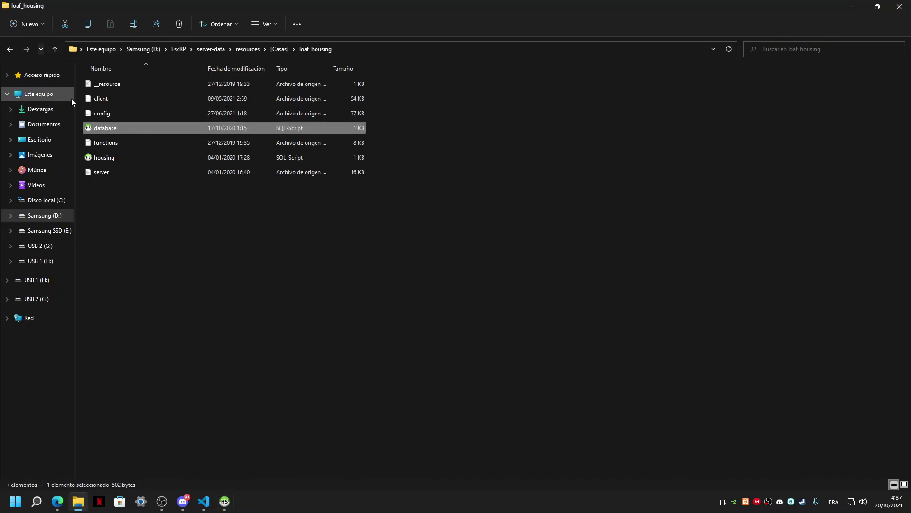
right_click(96, 157)
mouse_move(144, 205)
click(285, 218)
drag(91, 208, 52, 57)
key(ctrl+c)
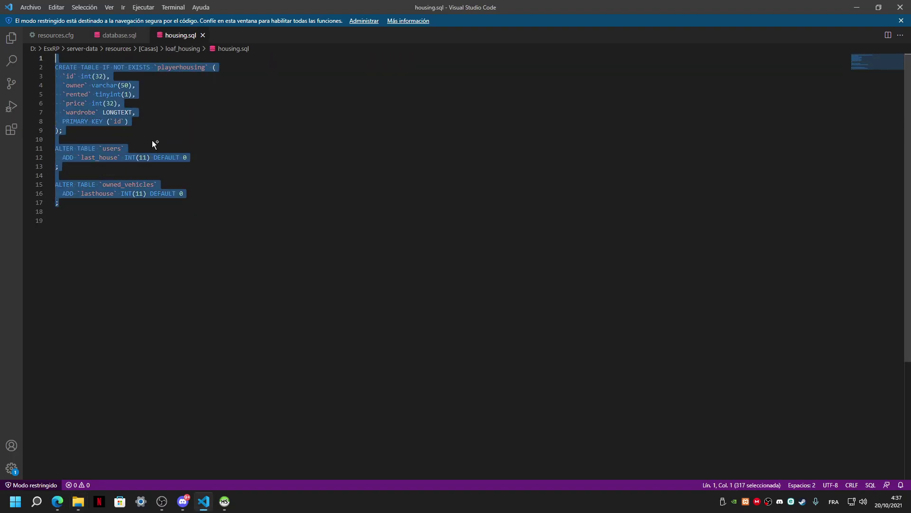
Paste the housing.sql code into the HeidiSQL query editor, run it on es_extended and clear the editor
click(222, 502)
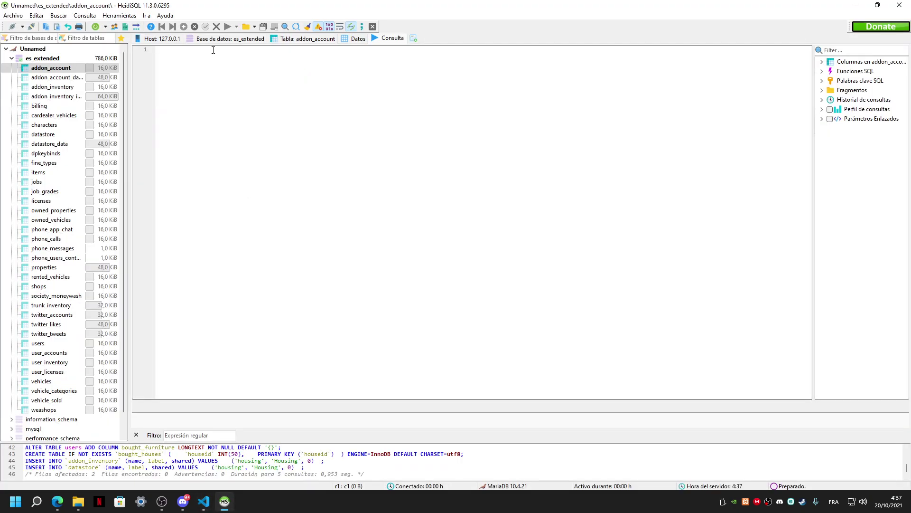
key(ctrl+v)
key(F9)
key(ctrl+a)
key(Delete)
Refresh the es_extended table list and check for the new housing tables, selecting bought_houses
right_click(83, 70)
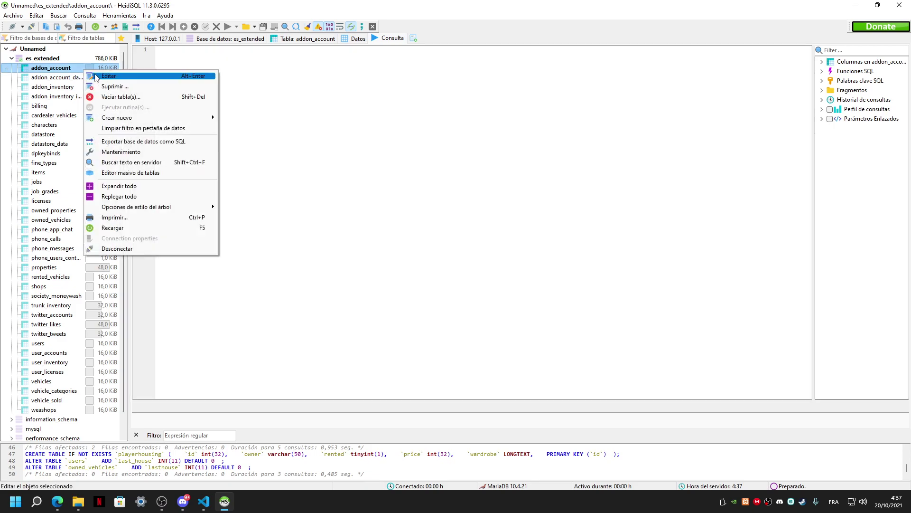
click(113, 228)
click(74, 115)
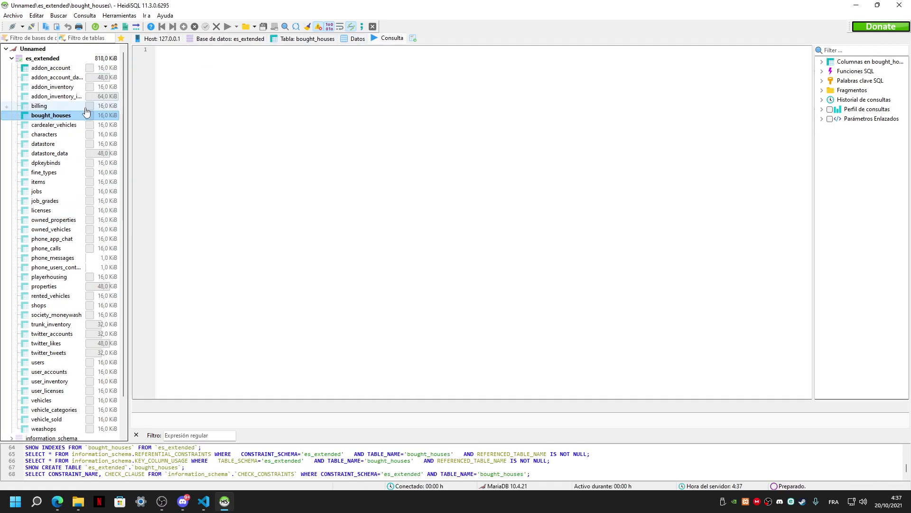
click(346, 40)
click(67, 70)
right_click(67, 69)
click(114, 226)
click(11, 58)
click(11, 58)
Switch to Visual Studio Code and close the housing.sql and database.sql files
key(alt+Tab)
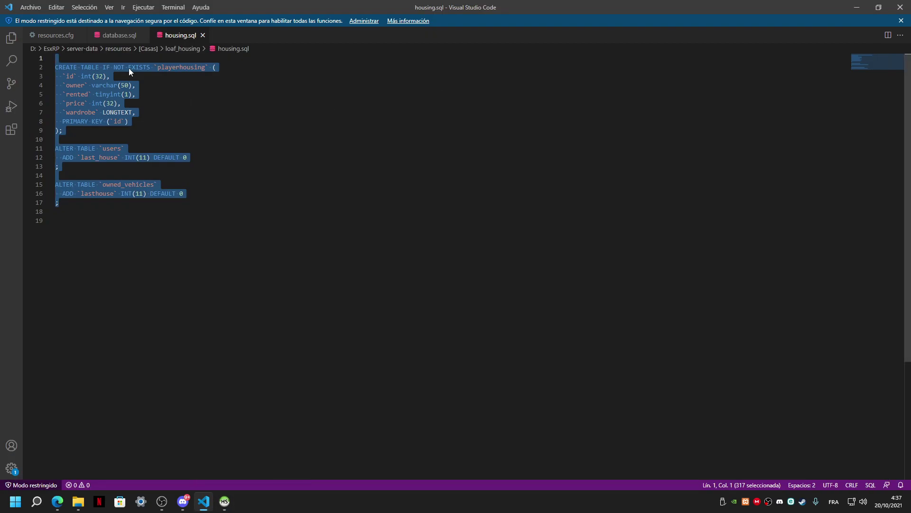
click(202, 35)
click(145, 35)
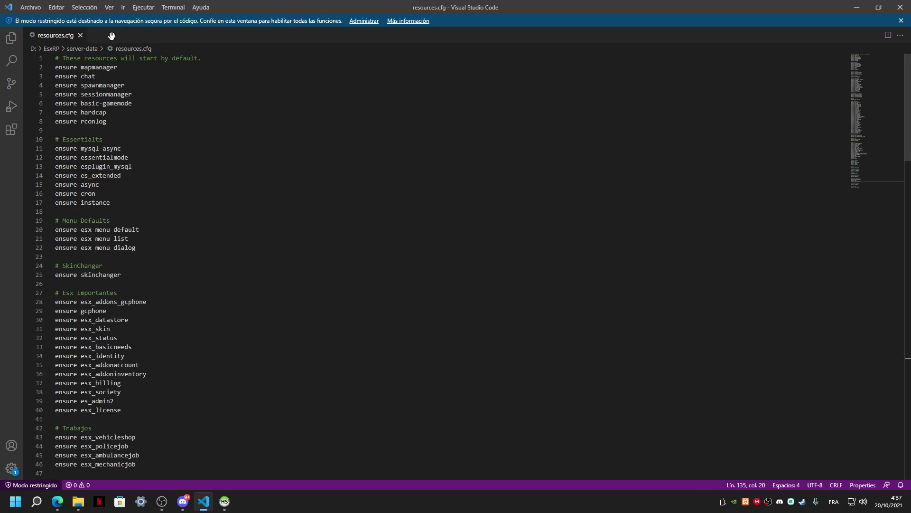
Switch to File Explorer and delete the cache folder and the essentialmode database file from EsxRP's server-data folder
click(857, 7)
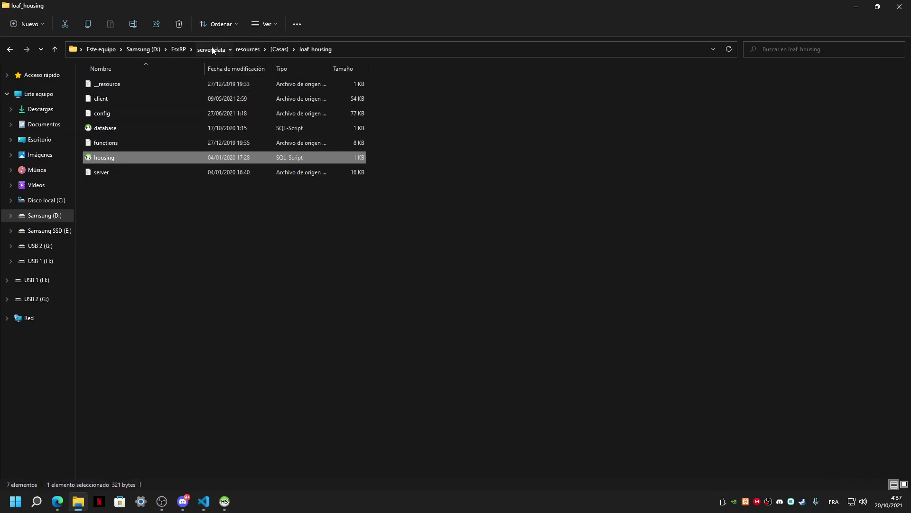
click(212, 49)
click(115, 84)
ctrl+click(116, 112)
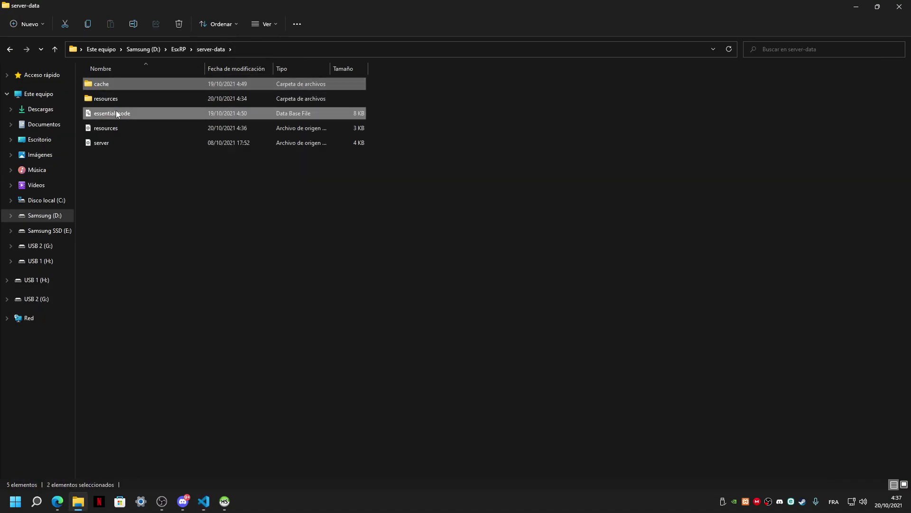
key(Delete)
Open the server folder inside EsxRP and launch run_server
key(alt+Up)
click(121, 83)
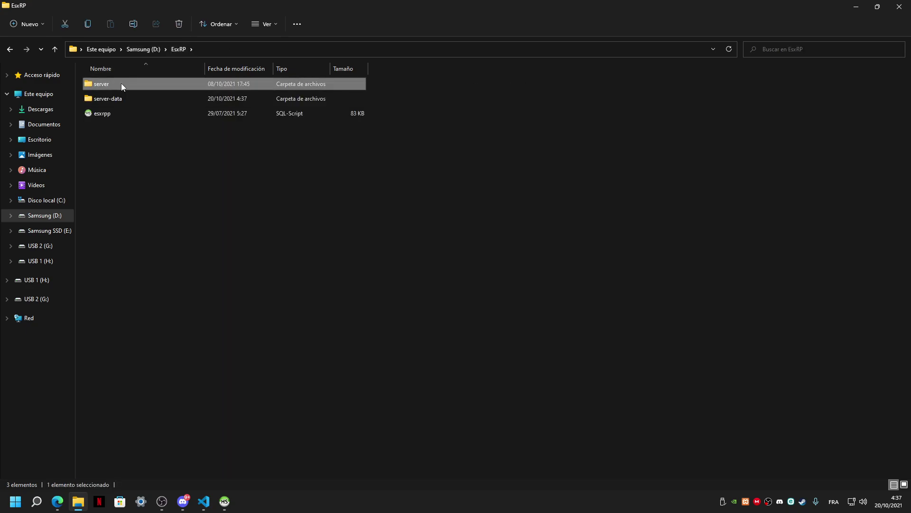
double_click(121, 83)
scroll(151, 124, down, 20)
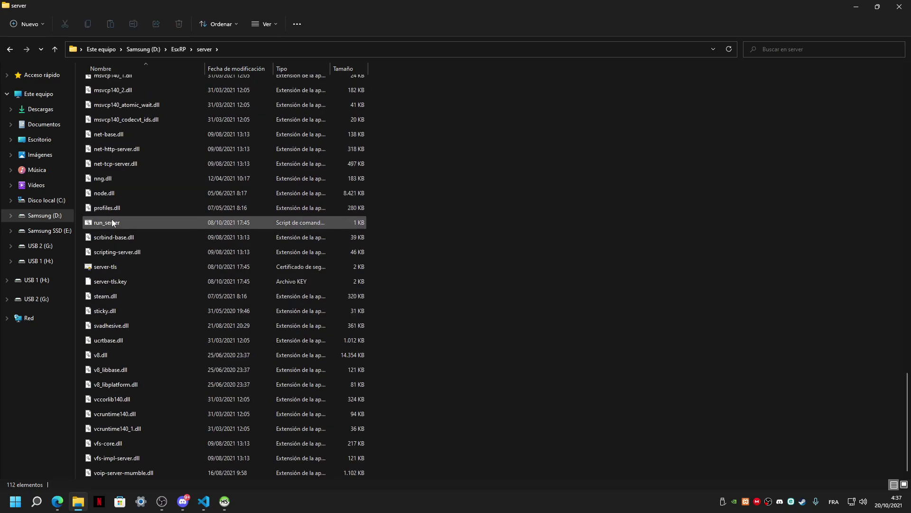
double_click(113, 221)
Return to the loaf_housing folder in [Casas] and open its config file in Visual Studio Code
click(11, 49)
click(11, 49)
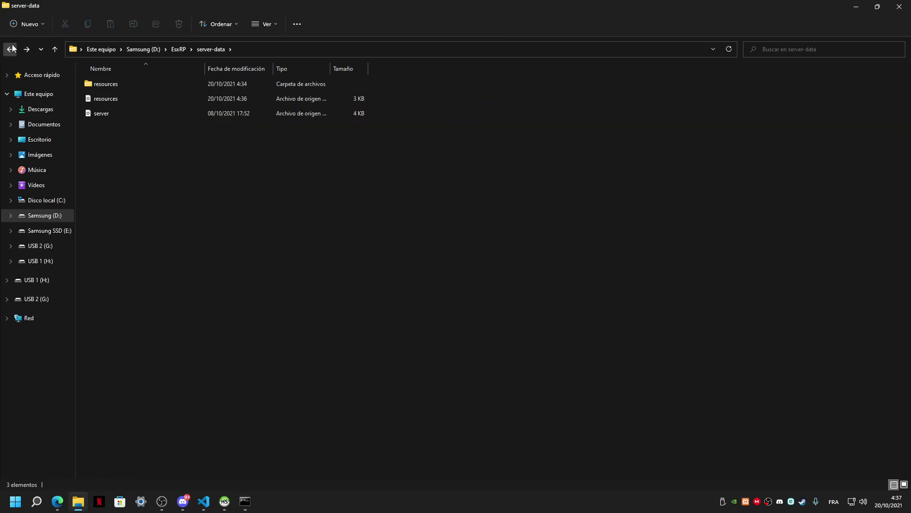
click(11, 49)
double_click(101, 112)
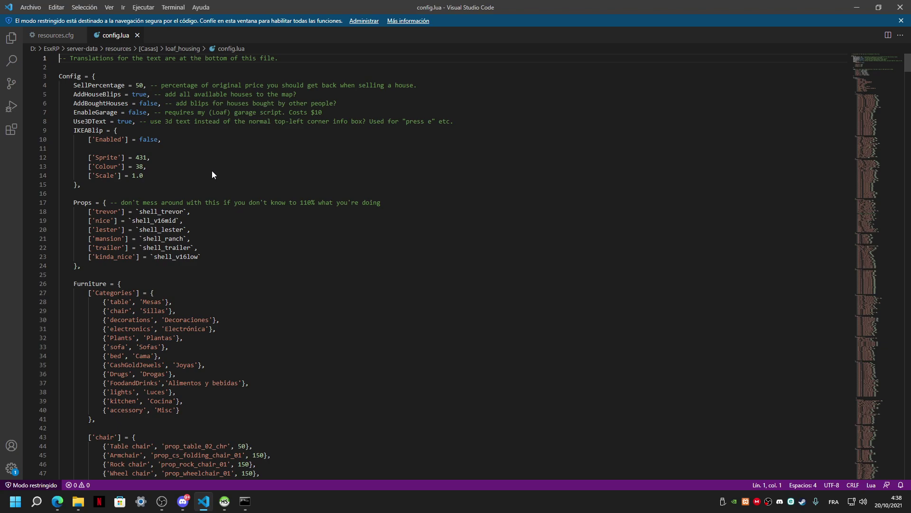
Review the SellPercentage, AddHouseBlips and AddBoughtHouses options at the start of config.lua
drag(147, 94, 150, 88)
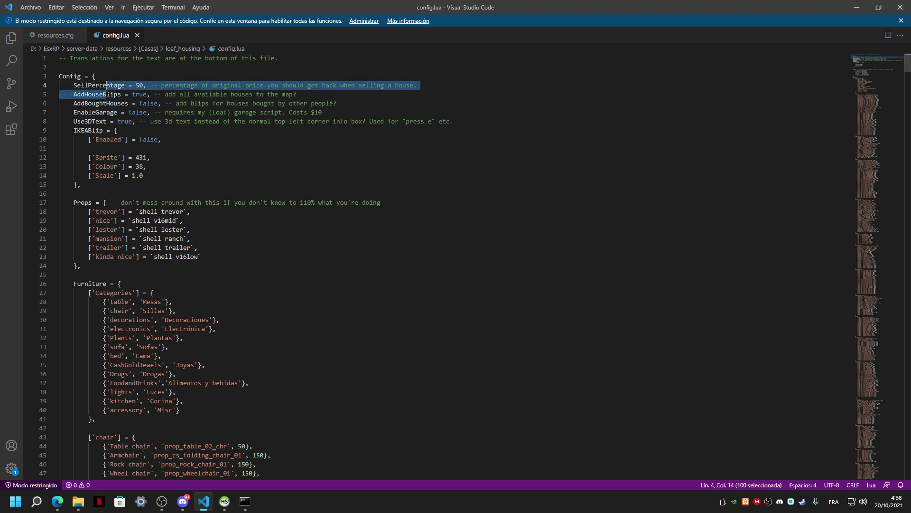
click(169, 85)
double_click(140, 85)
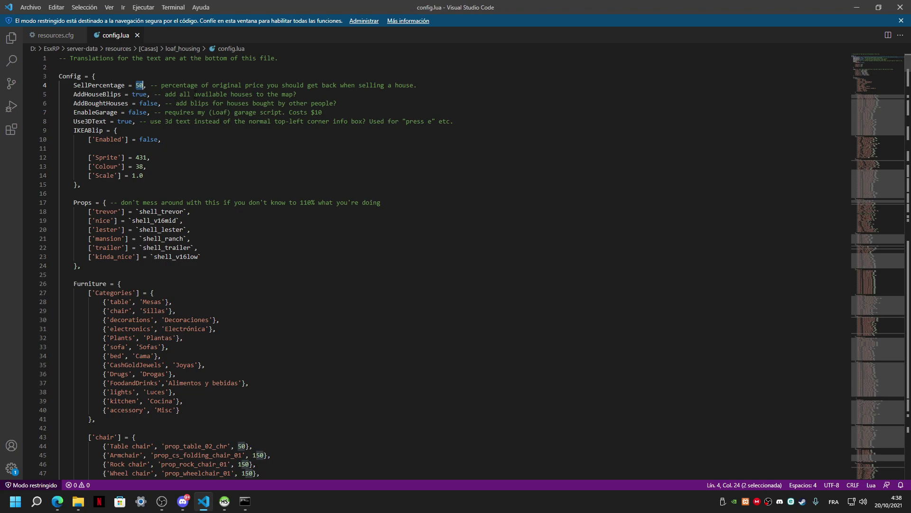
double_click(101, 94)
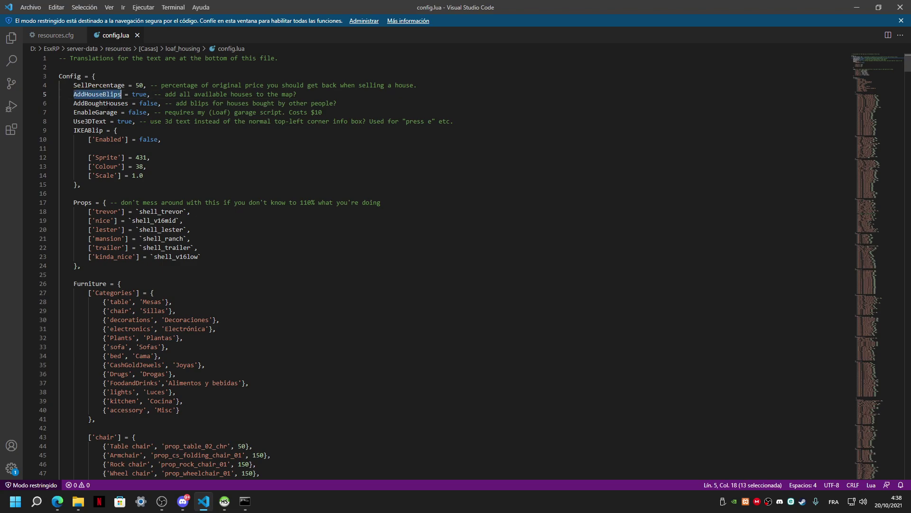
double_click(140, 94)
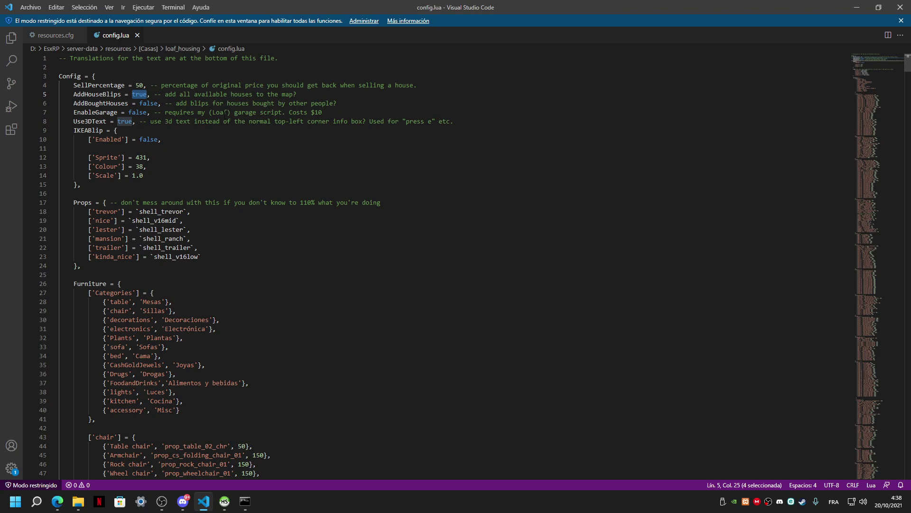
drag(337, 103, 70, 103)
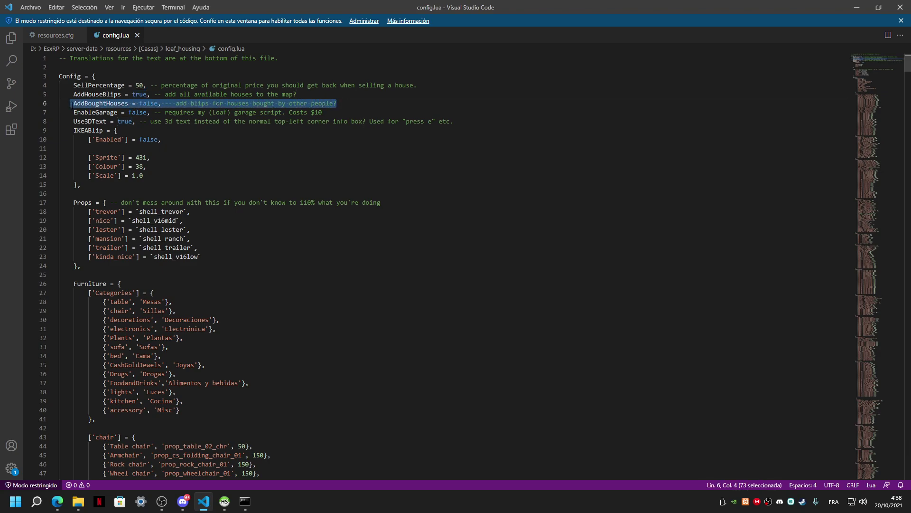
double_click(149, 103)
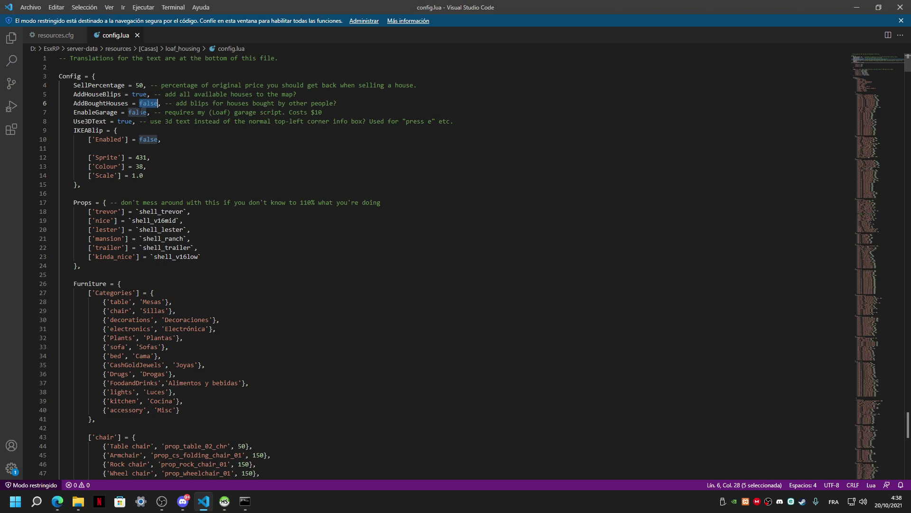
Review the EnableGarage and Use3DText options and the IKEABlip block with its sprite in config.lua
double_click(142, 112)
double_click(192, 113)
double_click(220, 113)
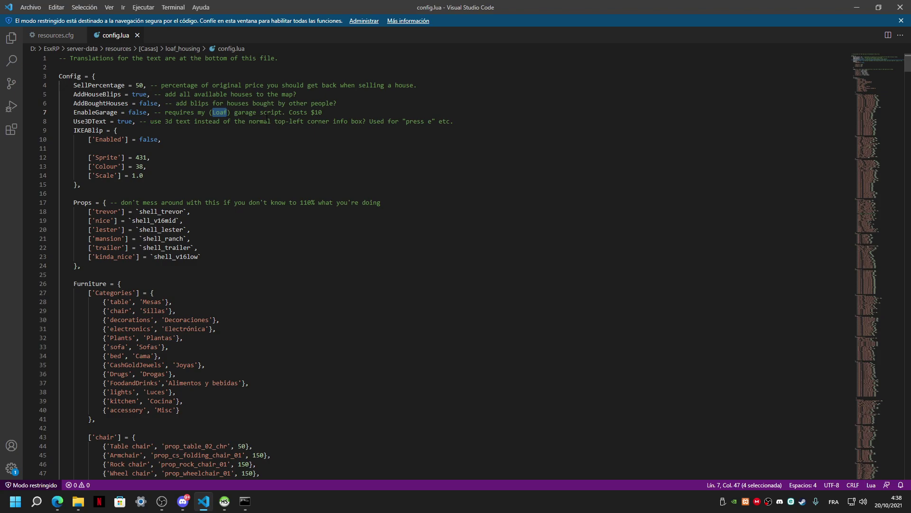
double_click(126, 122)
drag(150, 122, 463, 126)
click(462, 125)
drag(73, 130, 172, 176)
double_click(141, 157)
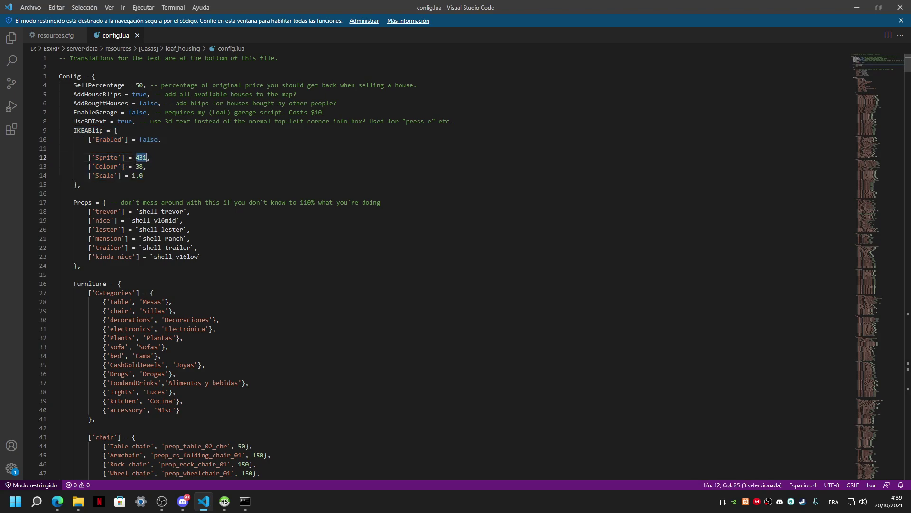
Look through the Props and Furniture sections of config.lua, including the category names and the chair, decoration and table entries
scroll(427, 265, down, 2)
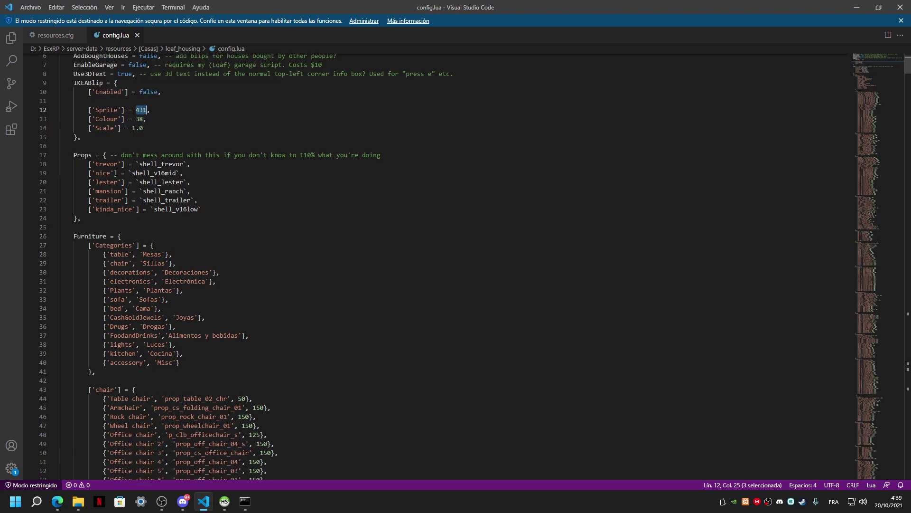
scroll(104, 149, down, 1)
drag(74, 131, 268, 317)
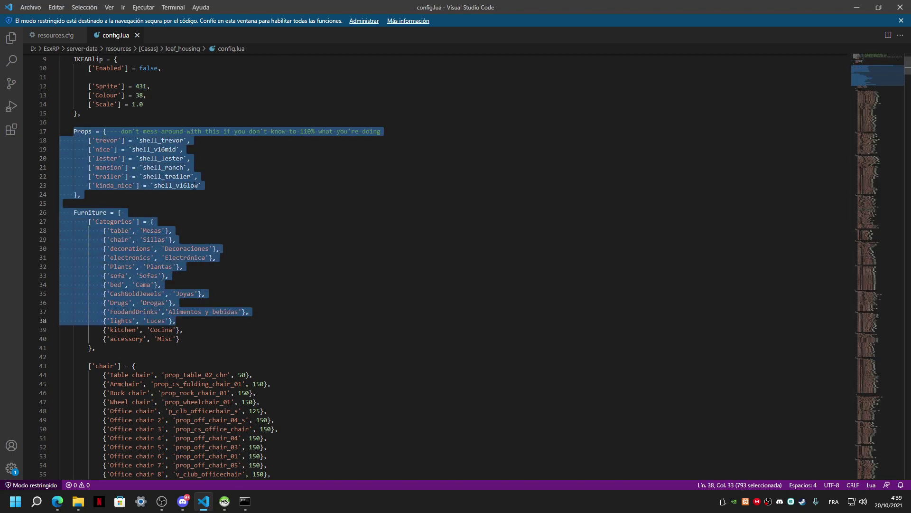
click(168, 230)
scroll(230, 160, down, 12)
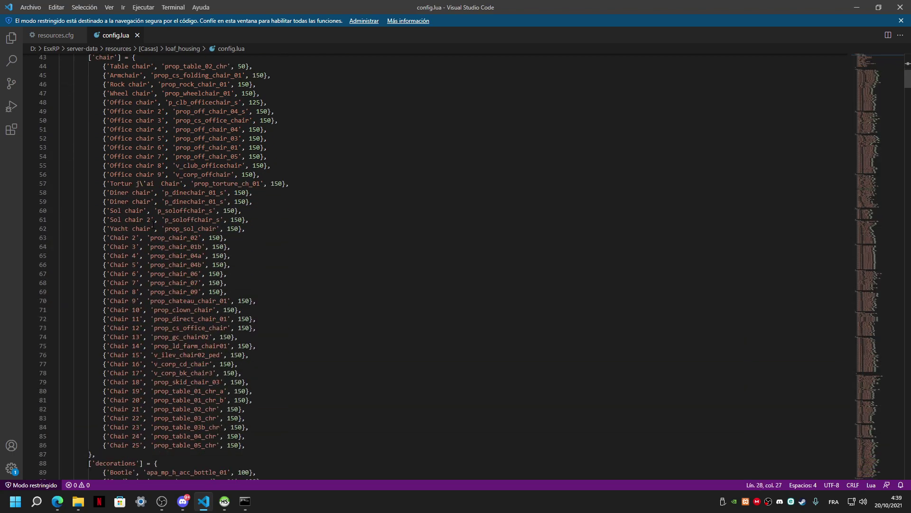
double_click(231, 160)
scroll(230, 160, down, 20)
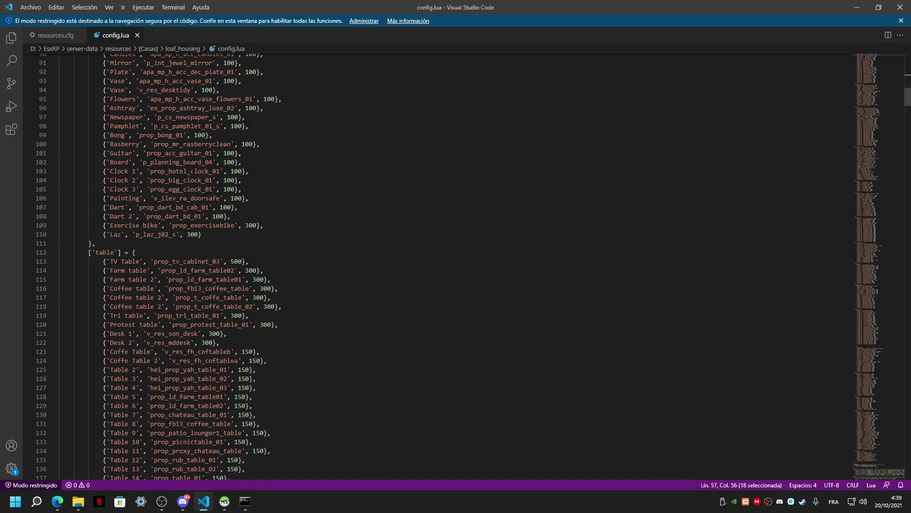
Examine the Spanish translation strings at the end of config.lua and the spawn coordinates above them
drag(896, 101, 844, 438)
scroll(853, 439, down, 4)
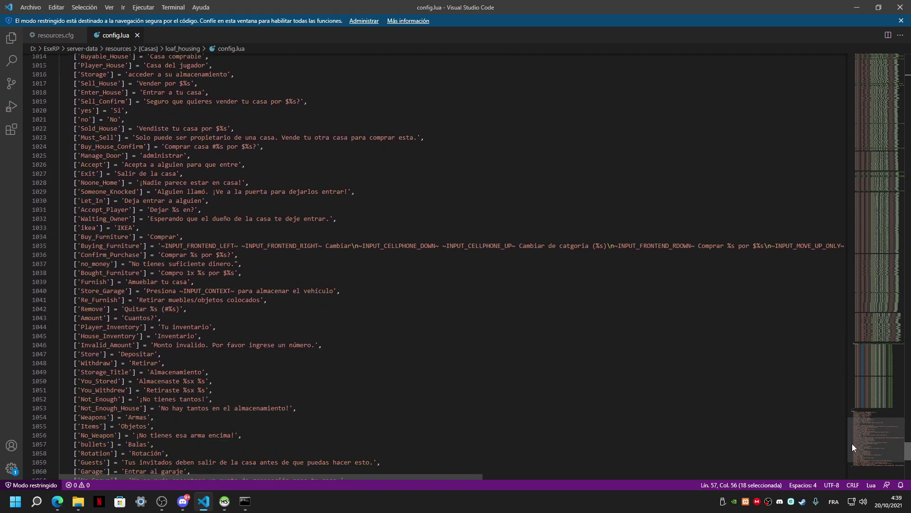
scroll(295, 269, up, 5)
scroll(294, 269, down, 11)
scroll(294, 269, up, 19)
scroll(294, 269, up, 6)
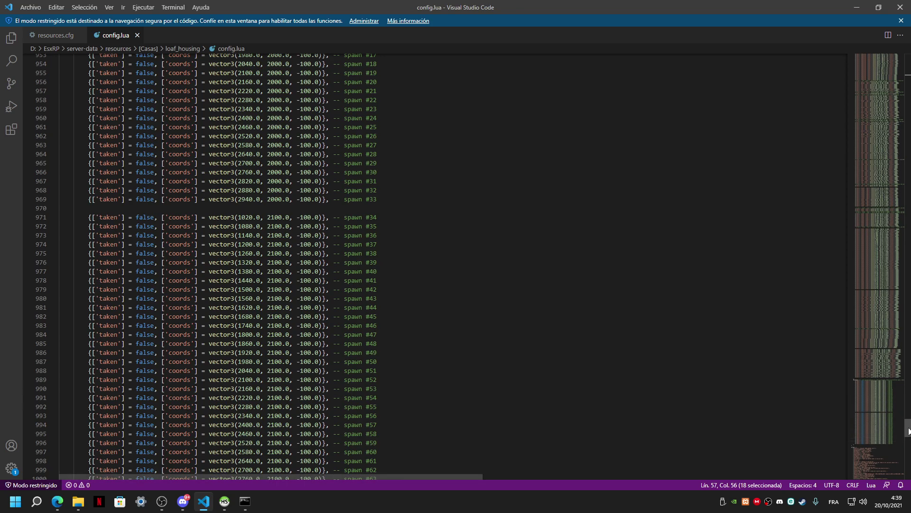
Examine the house entries in config.lua with their props, door coordinates and prices, and return to the file's beginning
drag(909, 431, 909, 357)
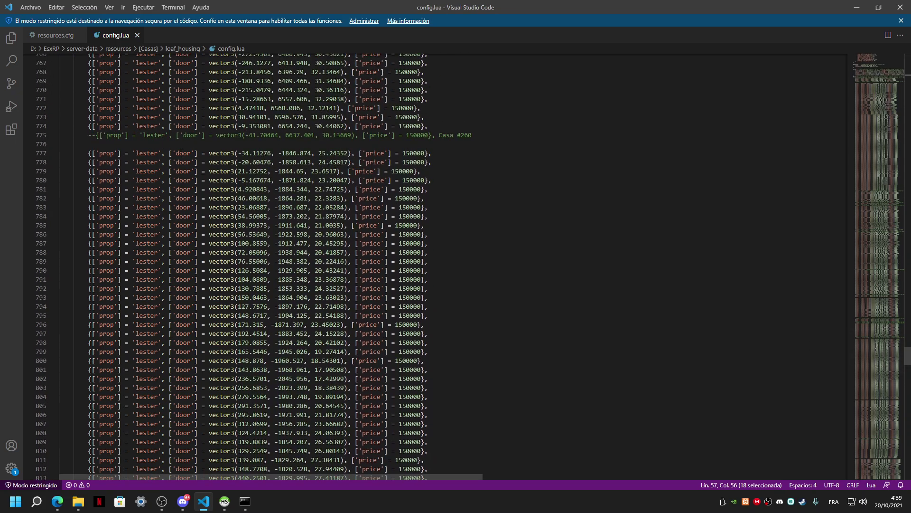
drag(237, 153, 349, 153)
scroll(354, 152, up, 3)
scroll(354, 152, up, 6)
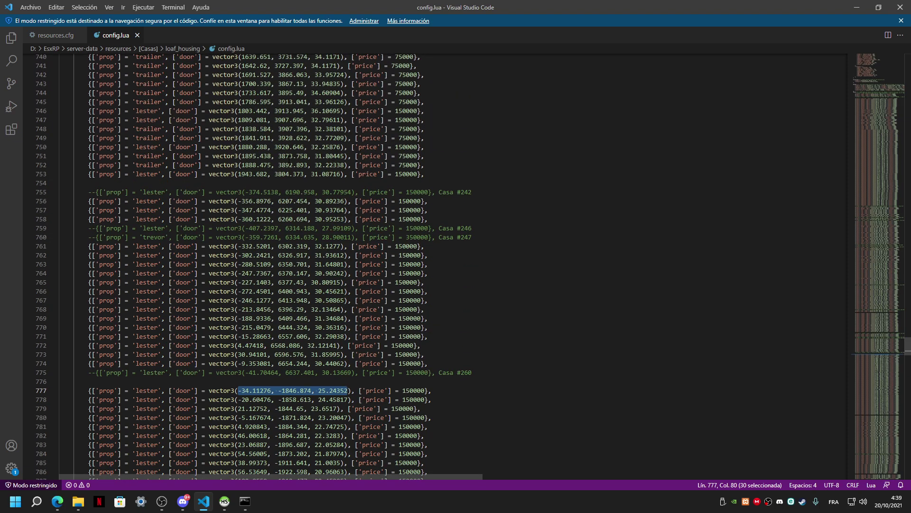
scroll(613, 173, up, 12)
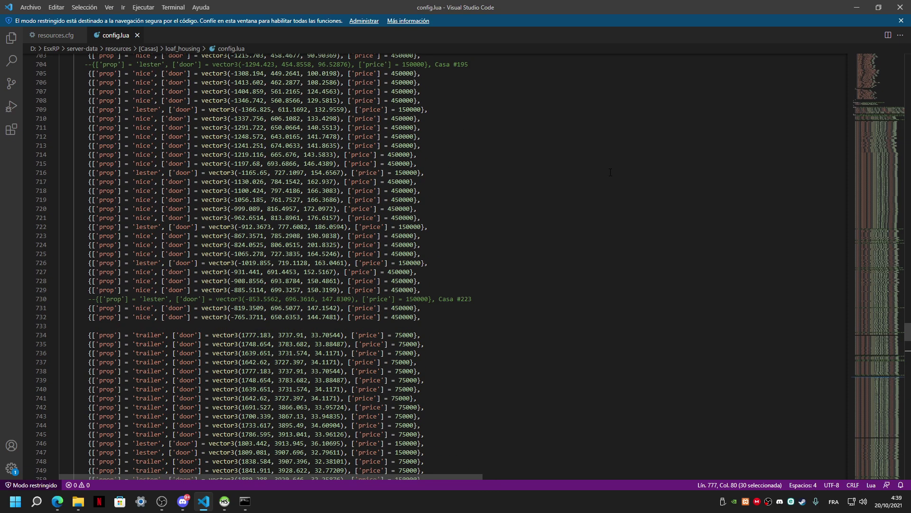
drag(873, 329, 902, 57)
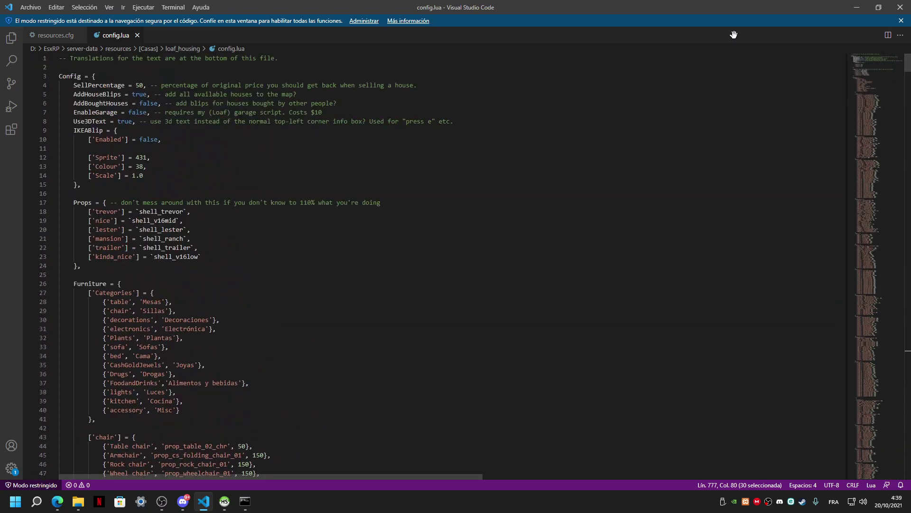
Close config.lua, go back to the [Casas] folder and shut down the running server console
click(137, 35)
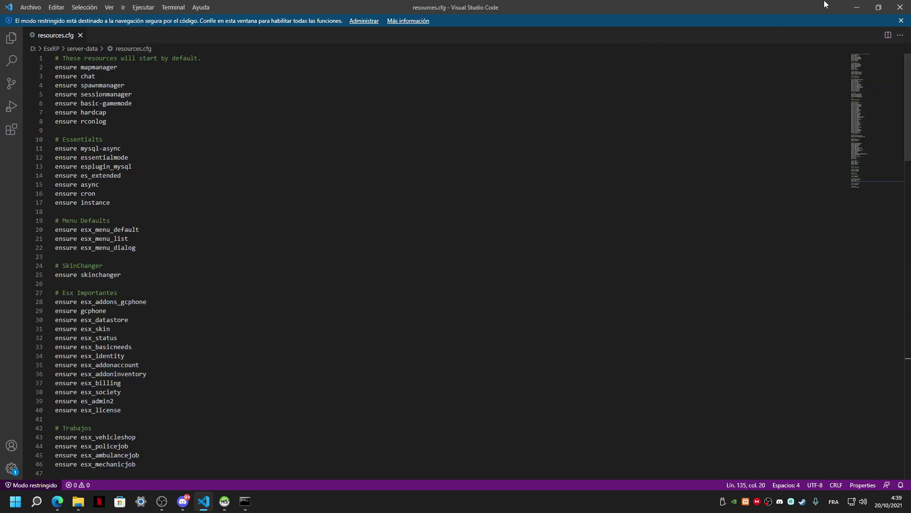
click(878, 8)
click(137, 114)
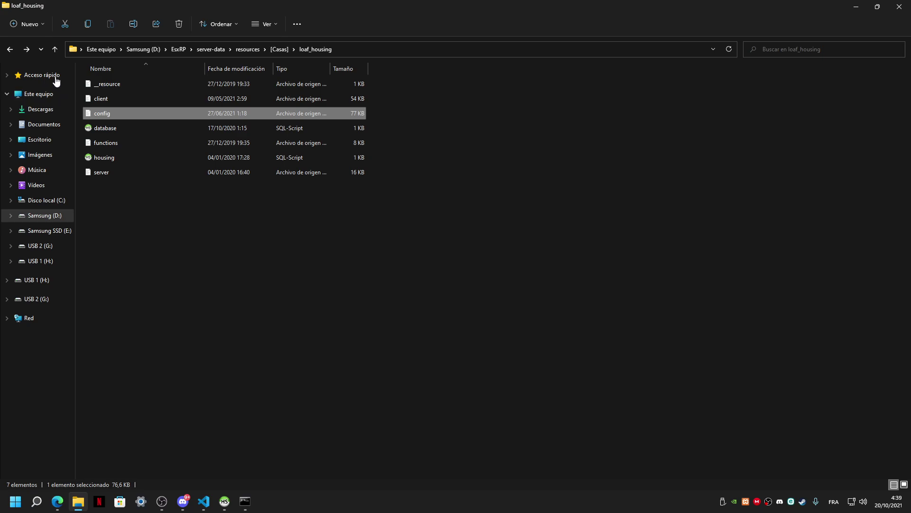
click(9, 49)
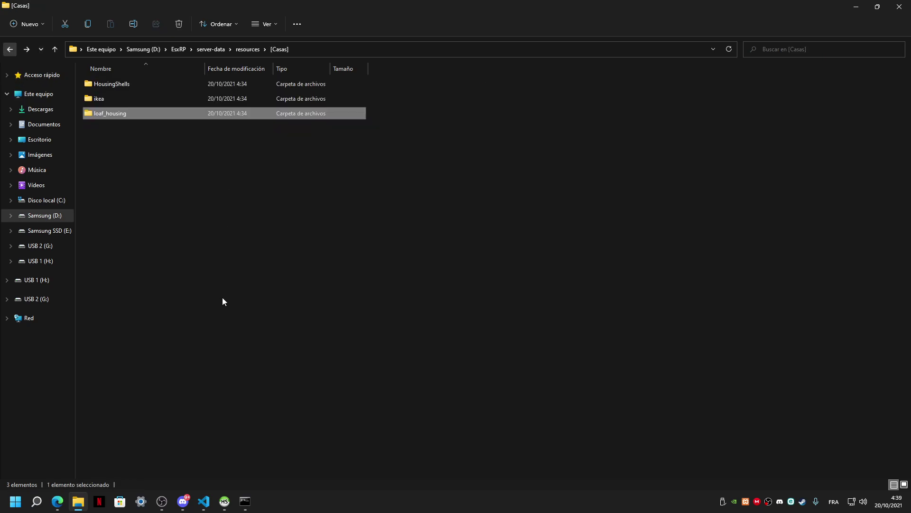
click(243, 504)
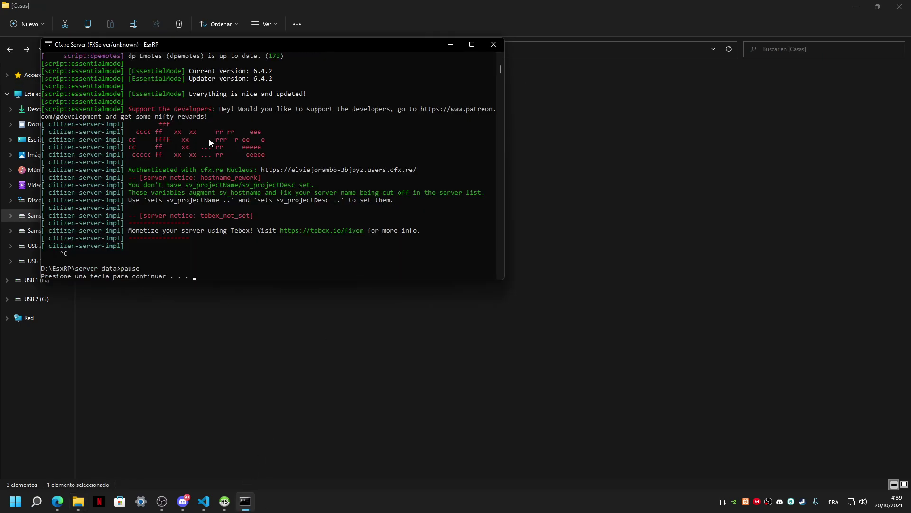
key(Return)
Launch run_server again from EsxRP's server folder and check the console log for the housing resources
click(176, 49)
click(105, 85)
double_click(106, 86)
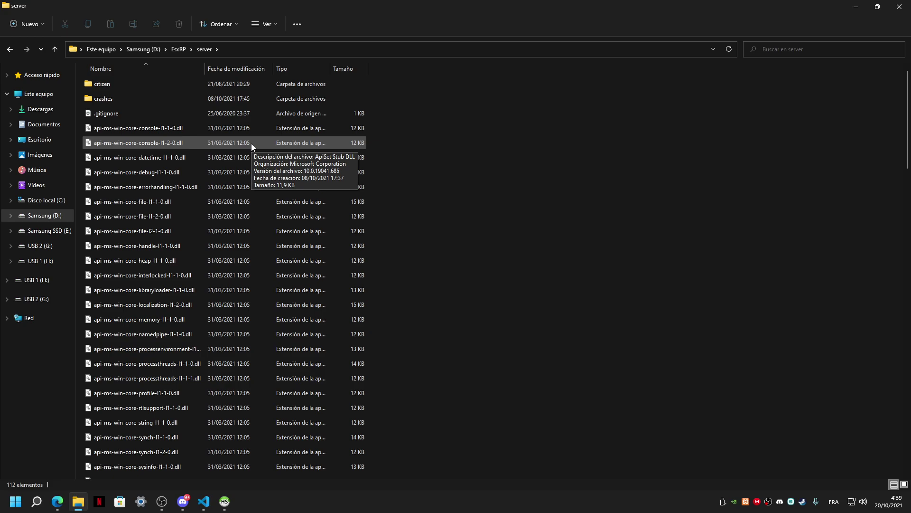
scroll(244, 152, down, 20)
scroll(235, 206, down, 4)
double_click(122, 238)
drag(219, 78, 338, 112)
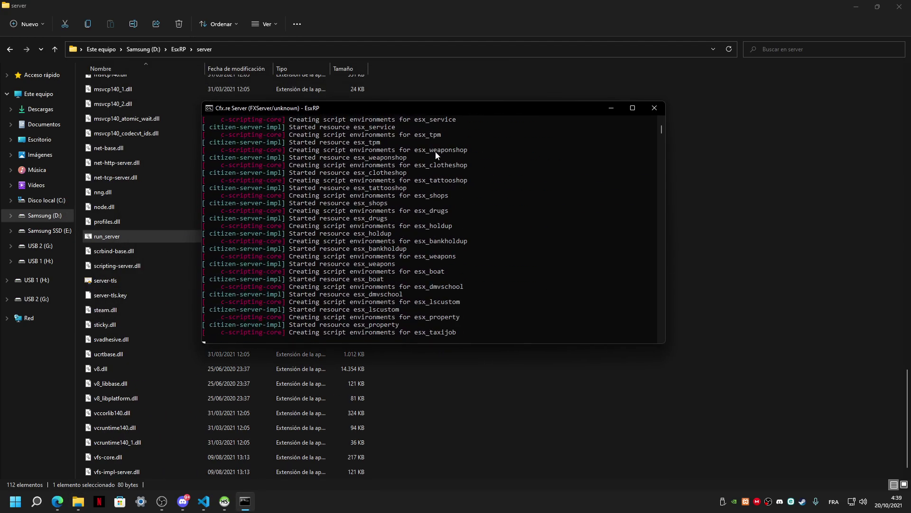
scroll(375, 202, up, 8)
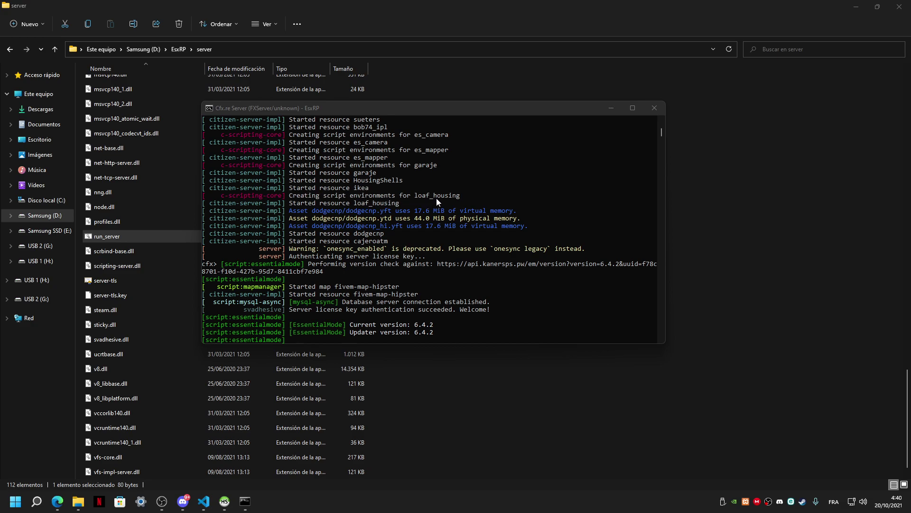
Show the desktop, launch FiveM from its desktop folder and return to the desktop
key(super+d)
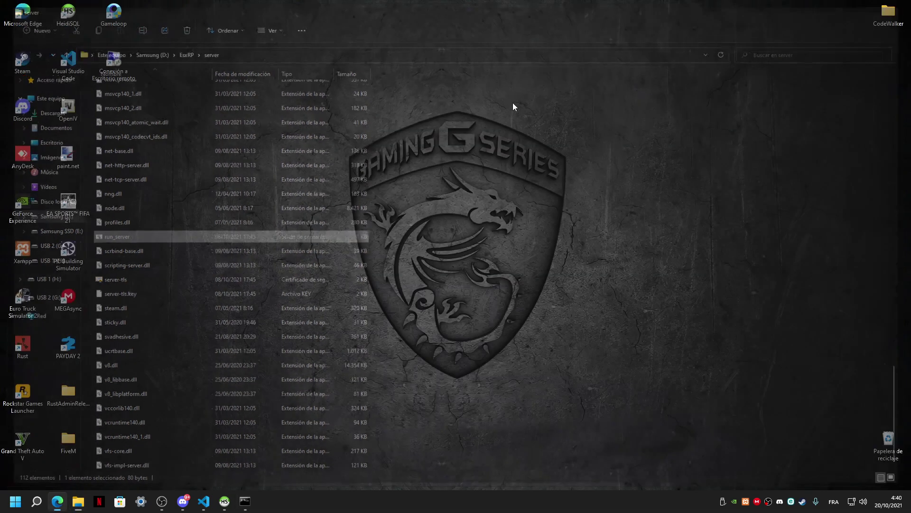
double_click(71, 440)
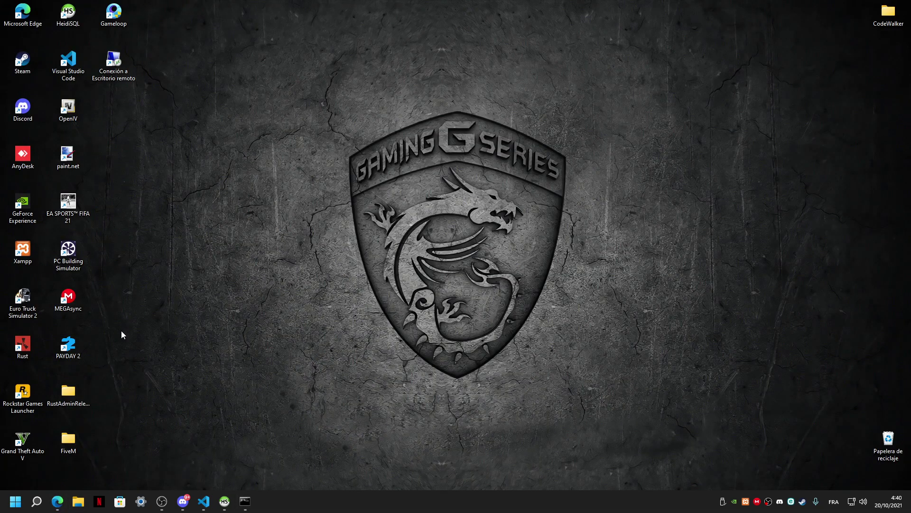
double_click(113, 113)
key(super+d)
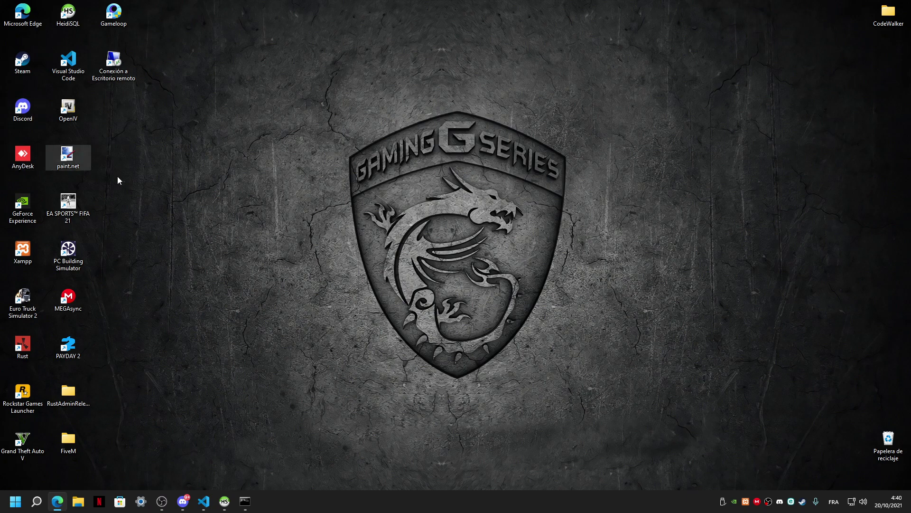
Empty the Recycle Bin and confirm the permanent deletion
right_click(862, 439)
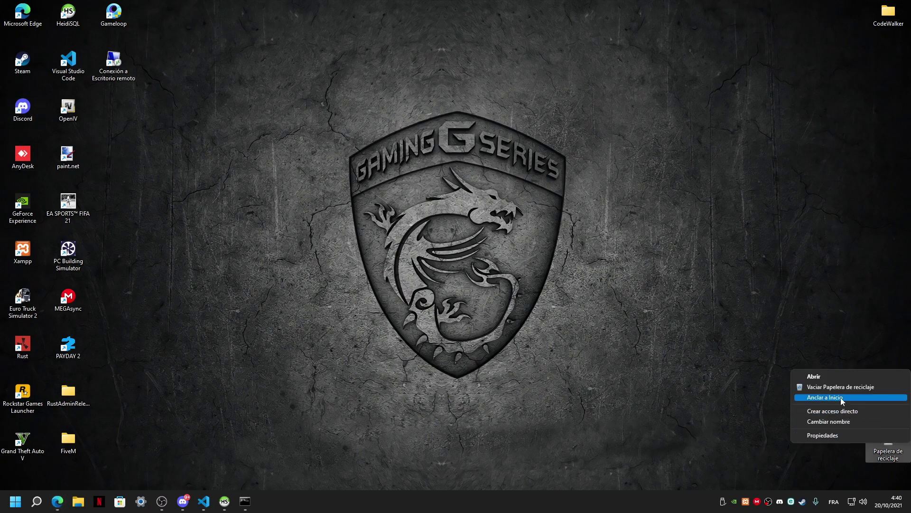
click(836, 389)
click(494, 257)
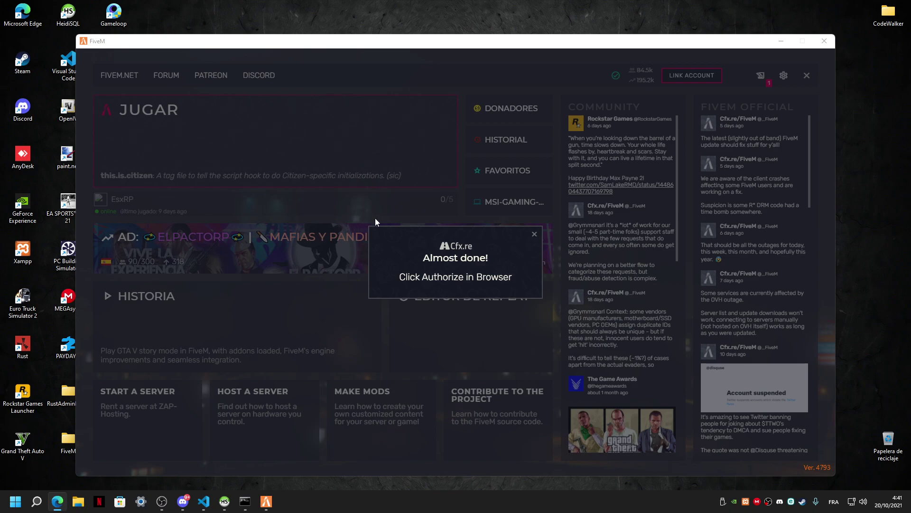
Dismiss the Cfx.re authorization dialog in FiveM and connect to the EsxRP server
click(534, 234)
click(494, 204)
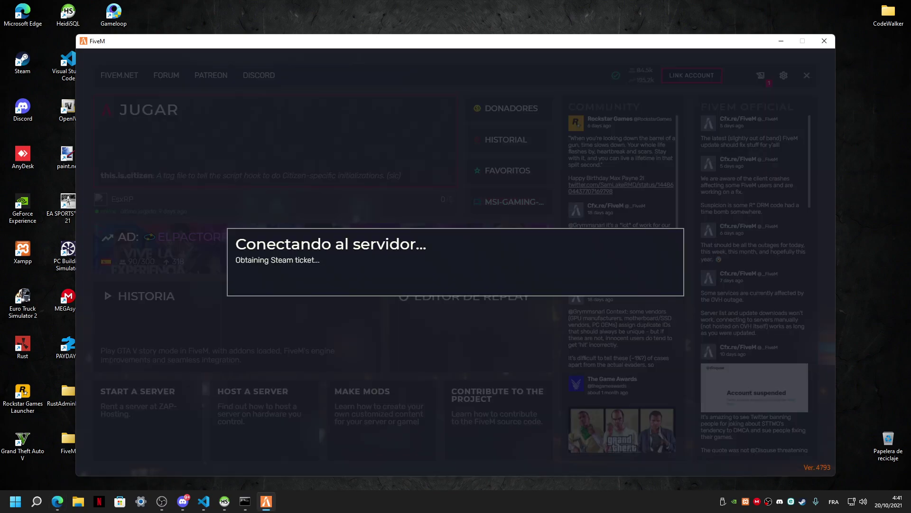